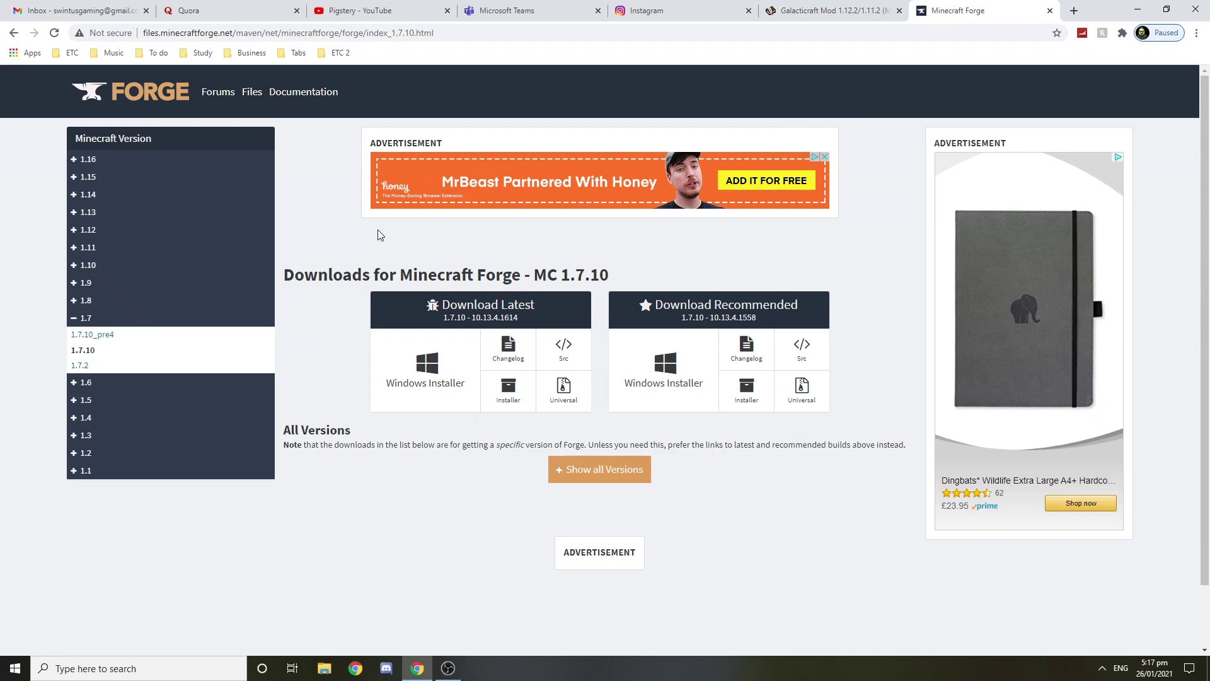
Switch to the Galacticraft Mod tab on 9minecraft to review its requirements
key("ctrl+shift+Tab")
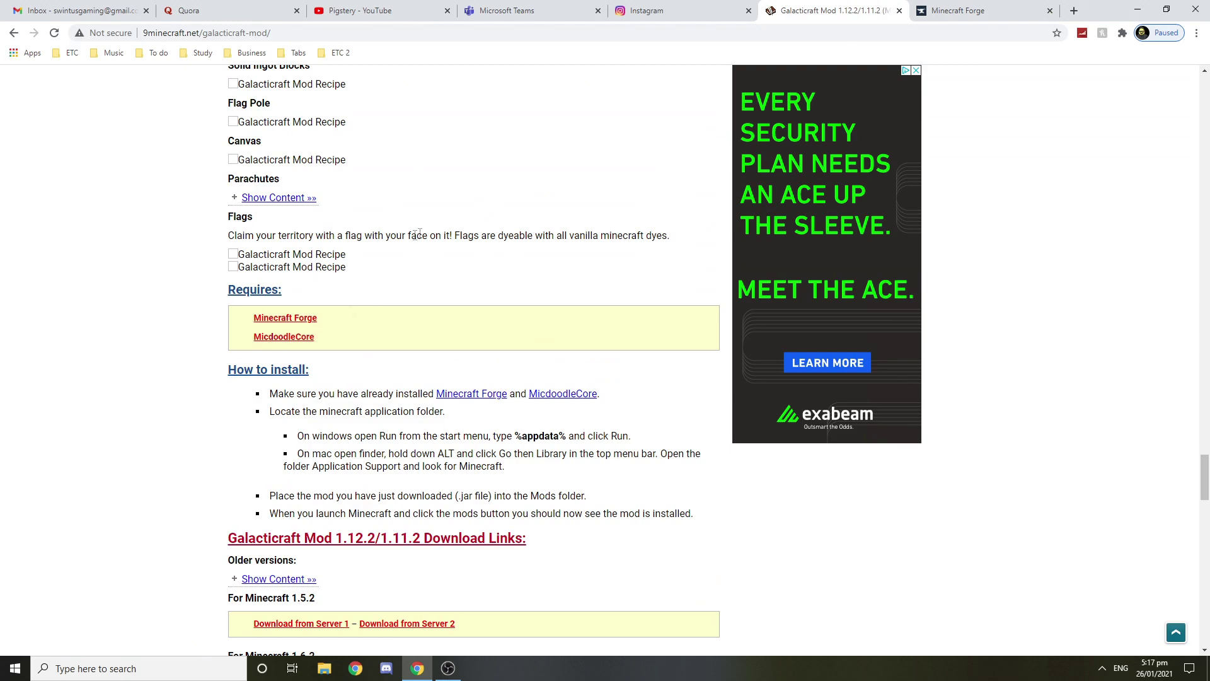
left_click_drag(1206, 467, 1205, 121)
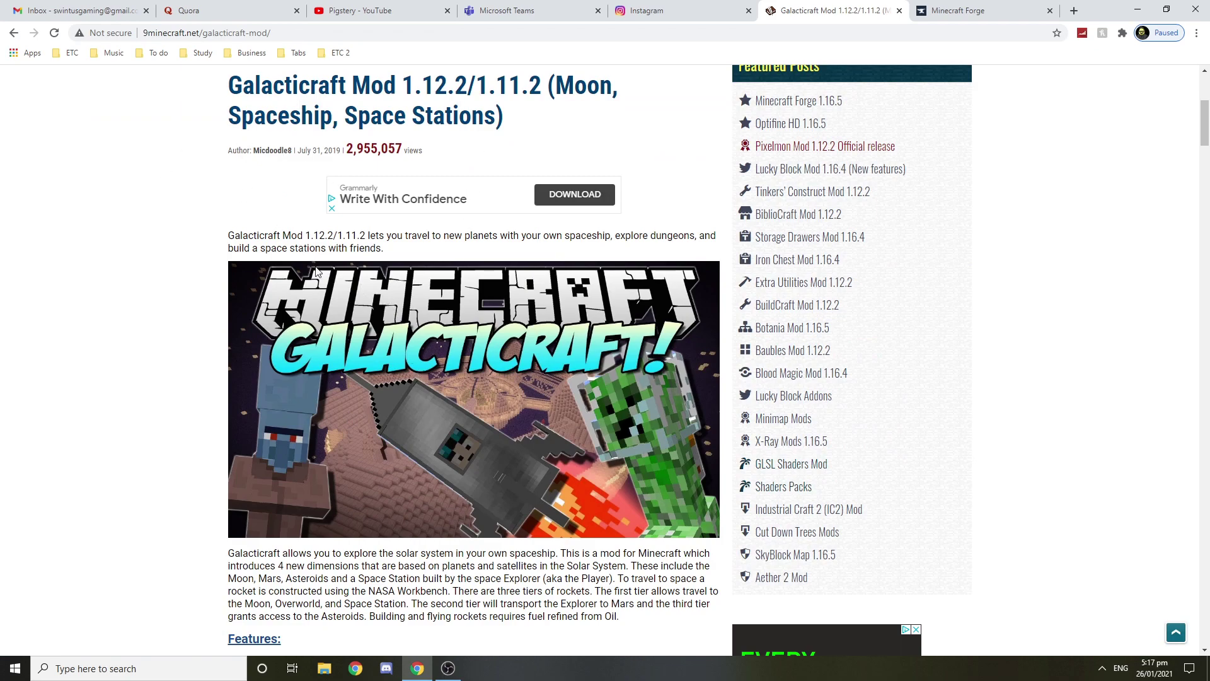
scroll(318, 281, "down", 3)
scroll(340, 321, "down", 2)
scroll(359, 352, "down", 1)
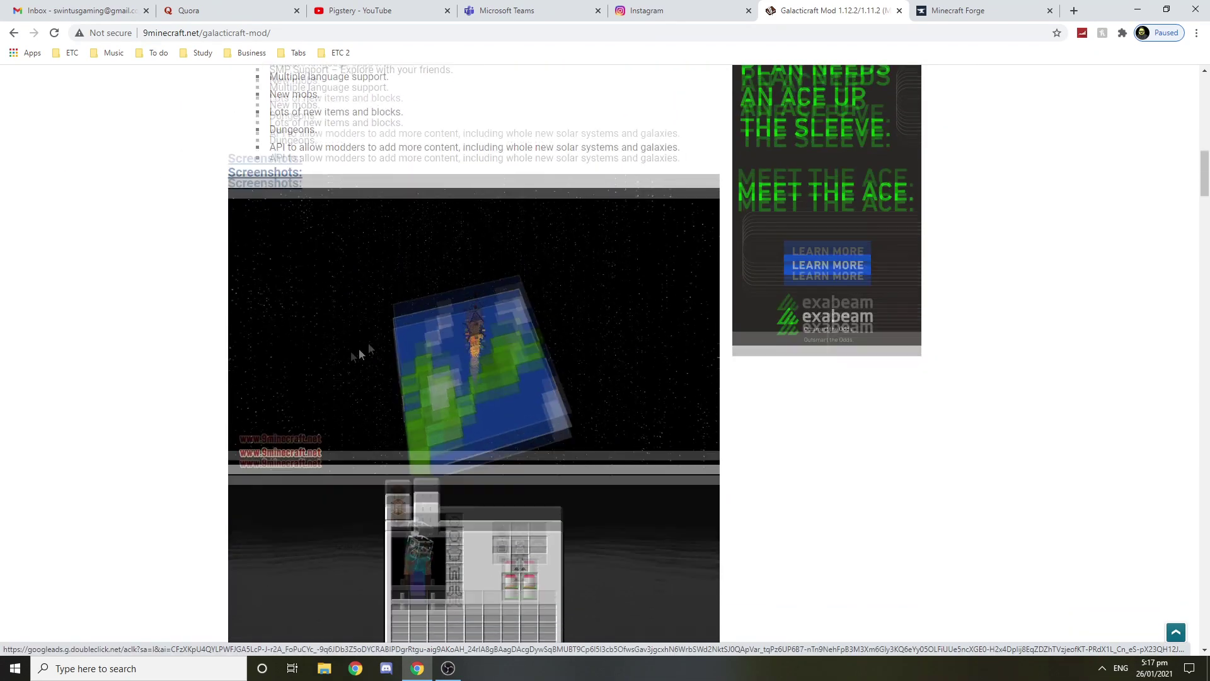
scroll(359, 348, "down", 1)
scroll(133, 179, "up", 2)
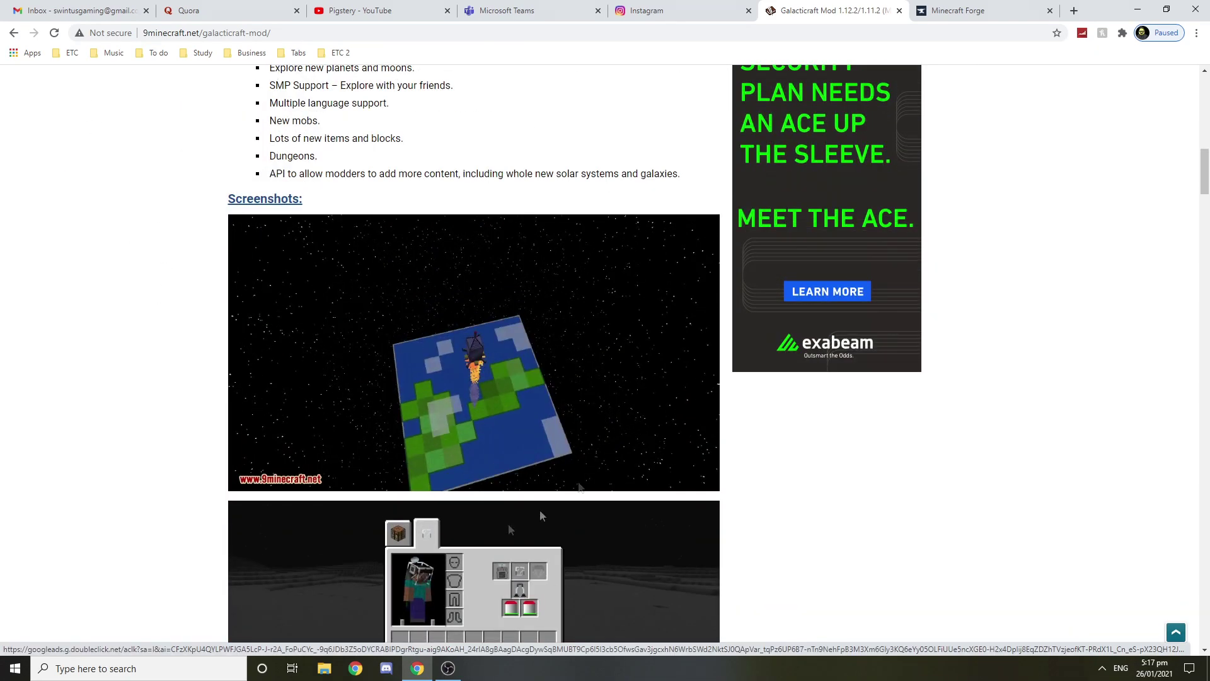
scroll(241, 345, "down", 3)
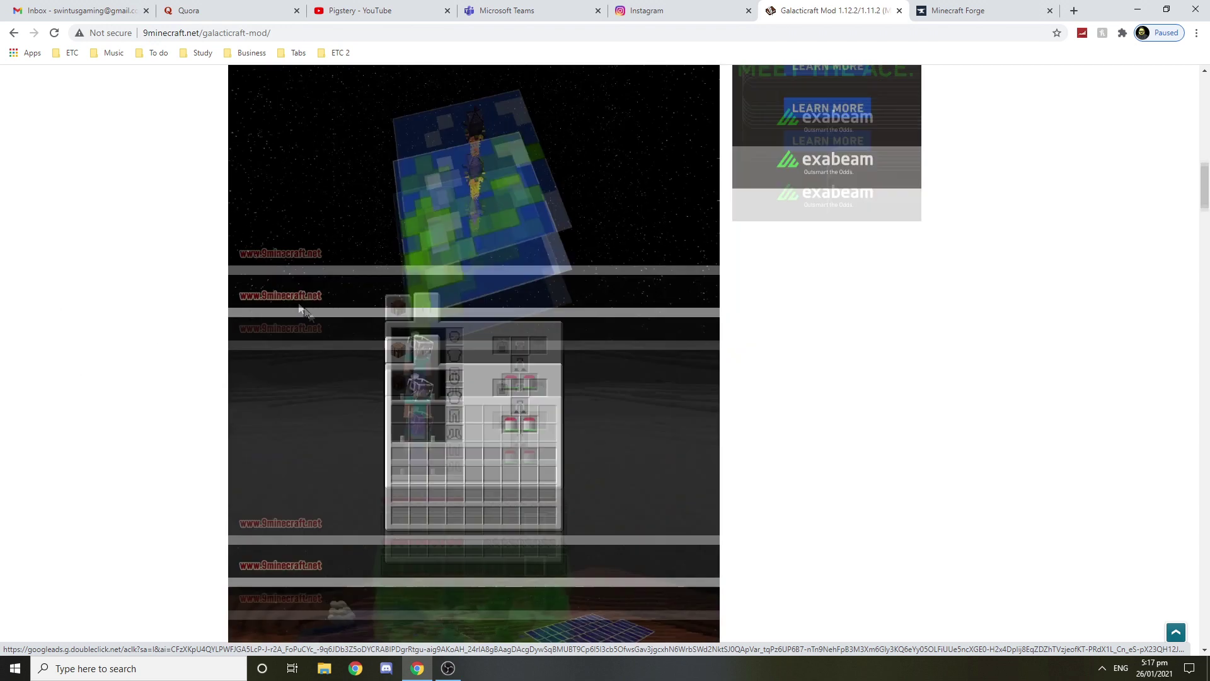
scroll(371, 445, "down", 2)
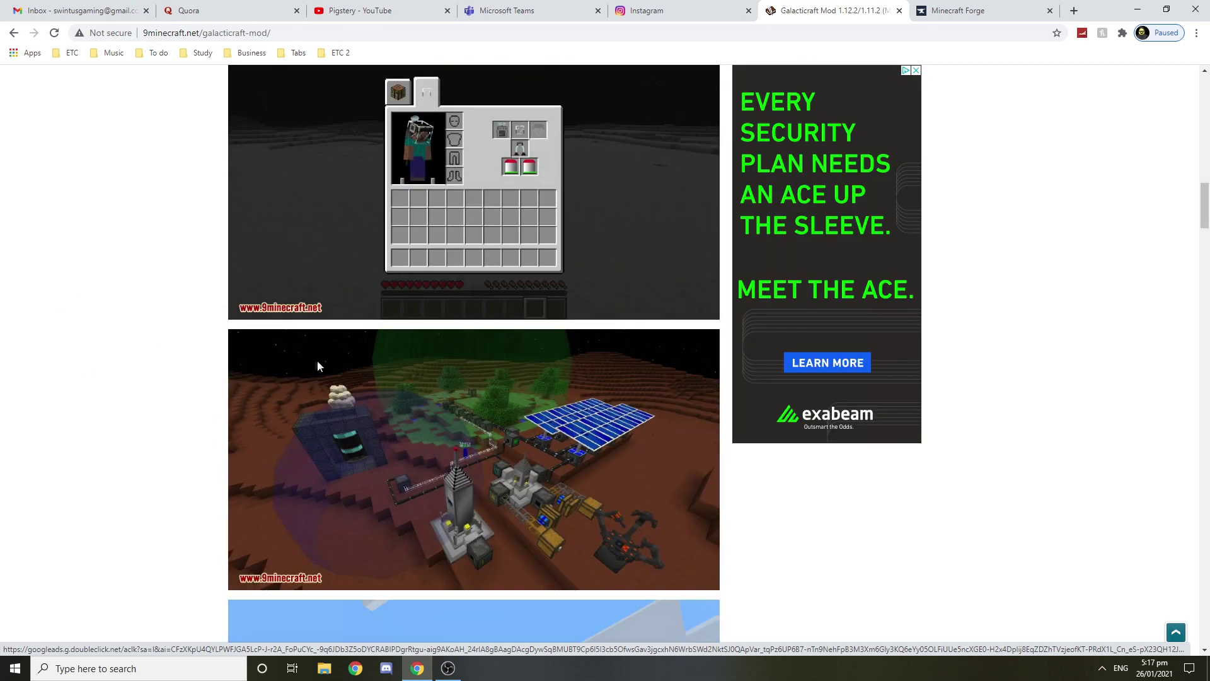
scroll(267, 320, "down", 3)
scroll(240, 293, "down", 4)
scroll(274, 367, "up", 1)
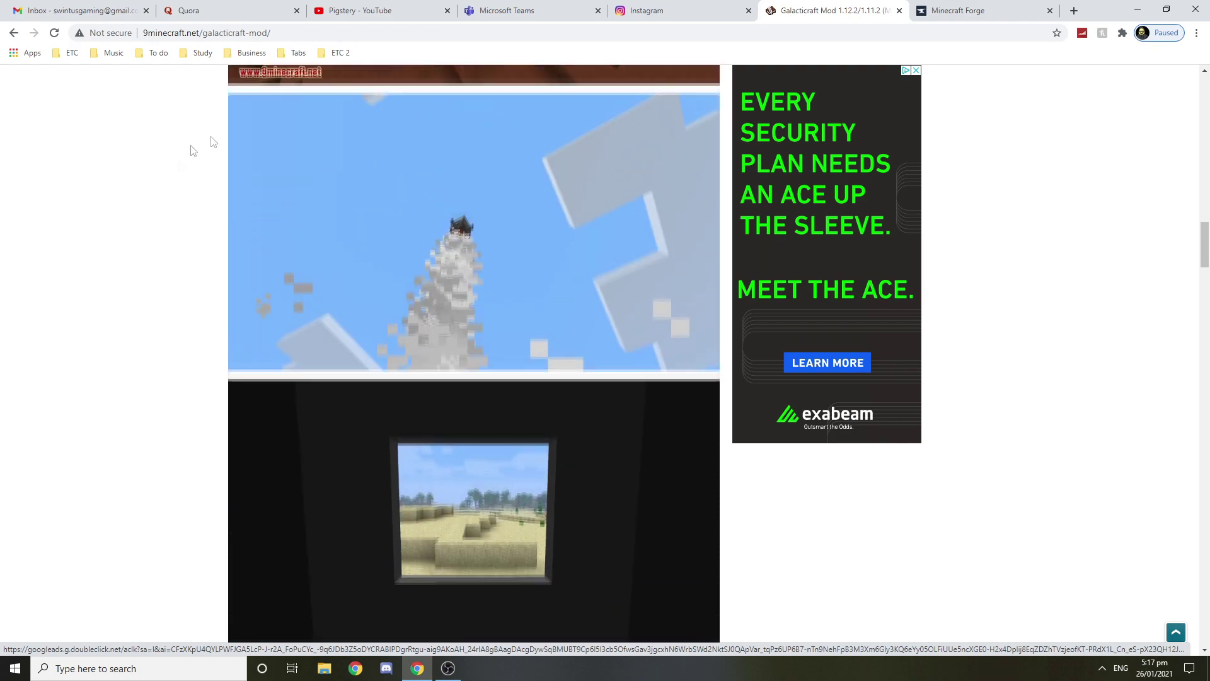
scroll(284, 359, "down", 2)
scroll(293, 304, "down", 2)
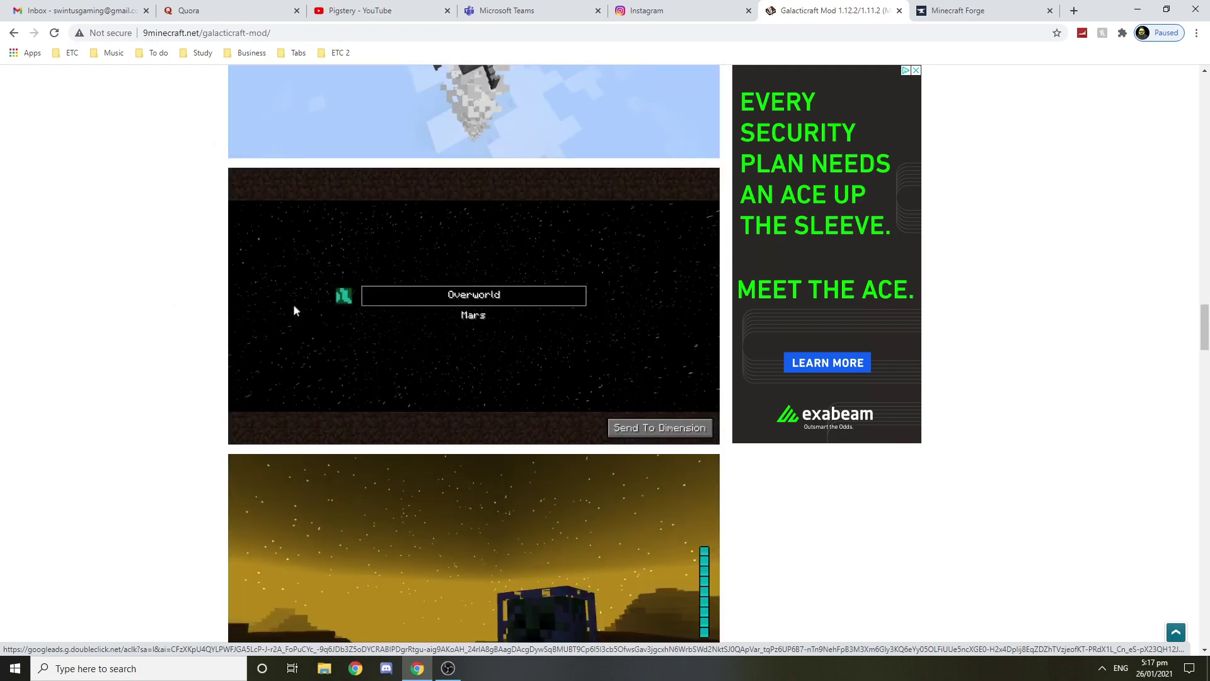
scroll(303, 312, "down", 2)
scroll(313, 322, "down", 5)
scroll(322, 332, "down", 5)
scroll(336, 343, "down", 5)
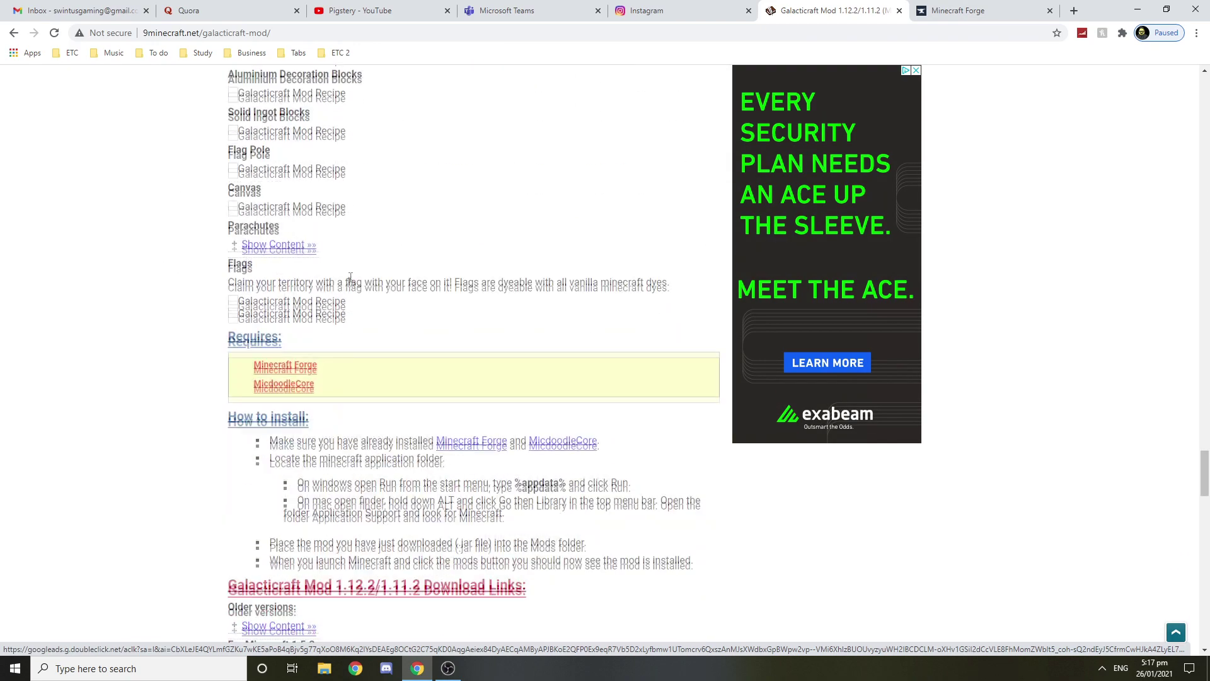
Download the latest Forge 1.7.10 Windows Installer past the adfoc.us ad, then close the tab
left_click(311, 367)
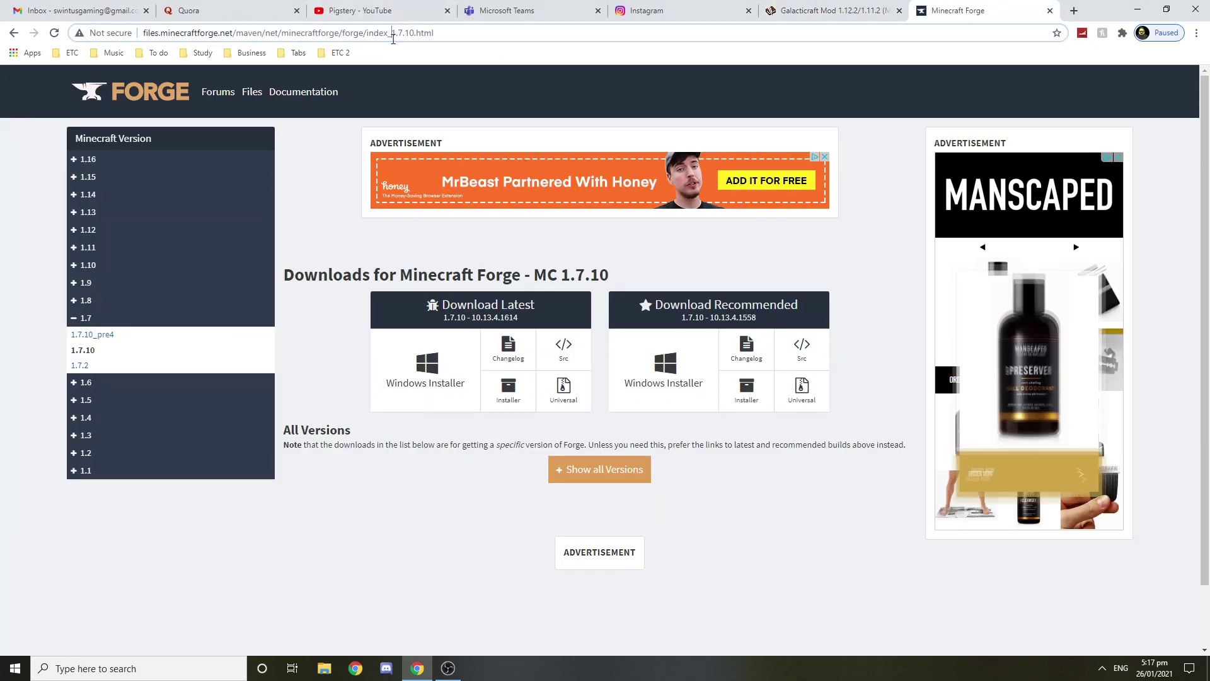
left_click(292, 33)
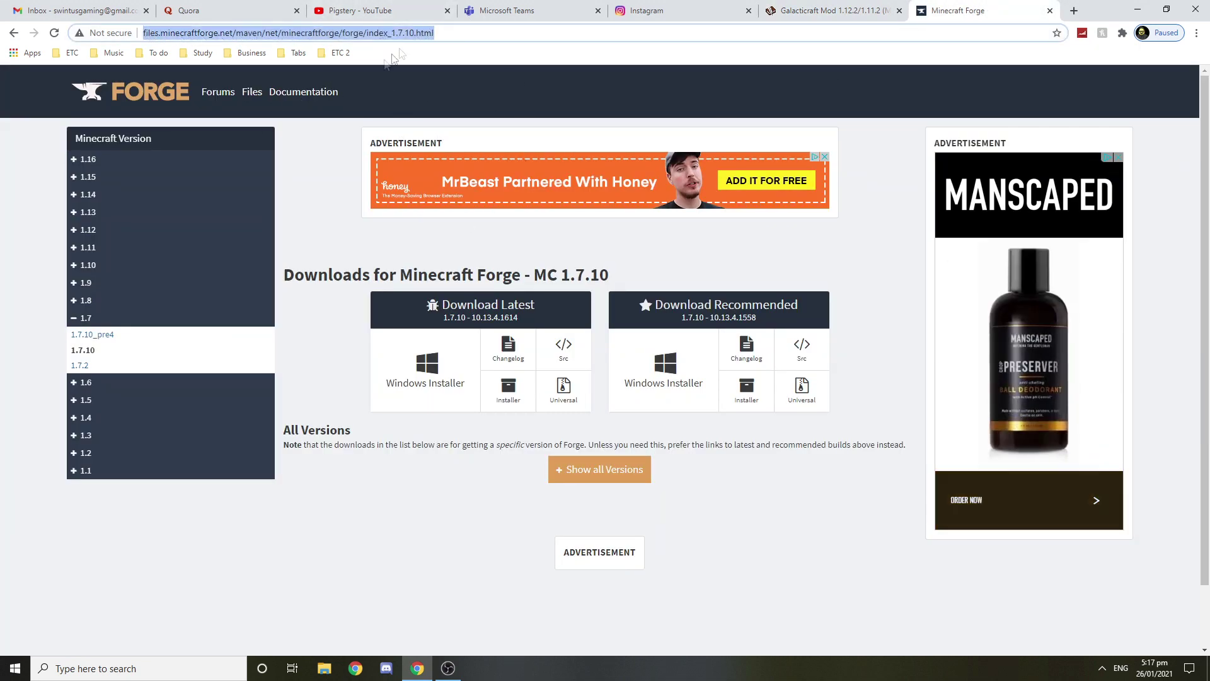
left_click(324, 197)
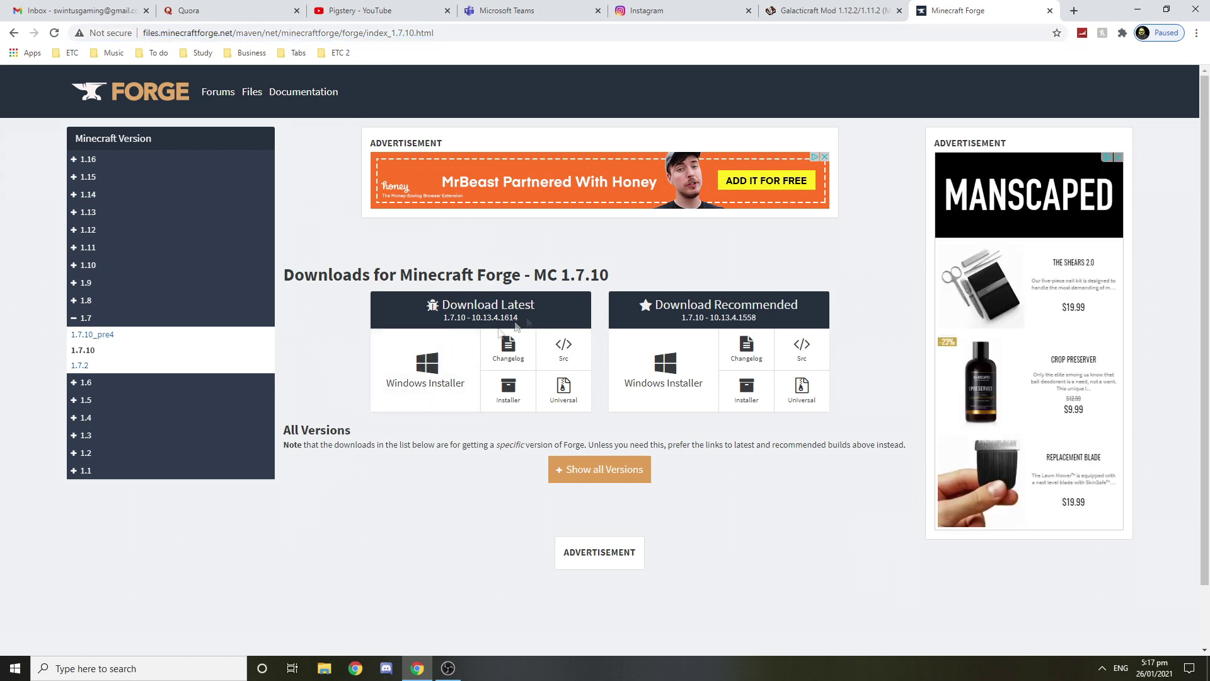
left_click(463, 362)
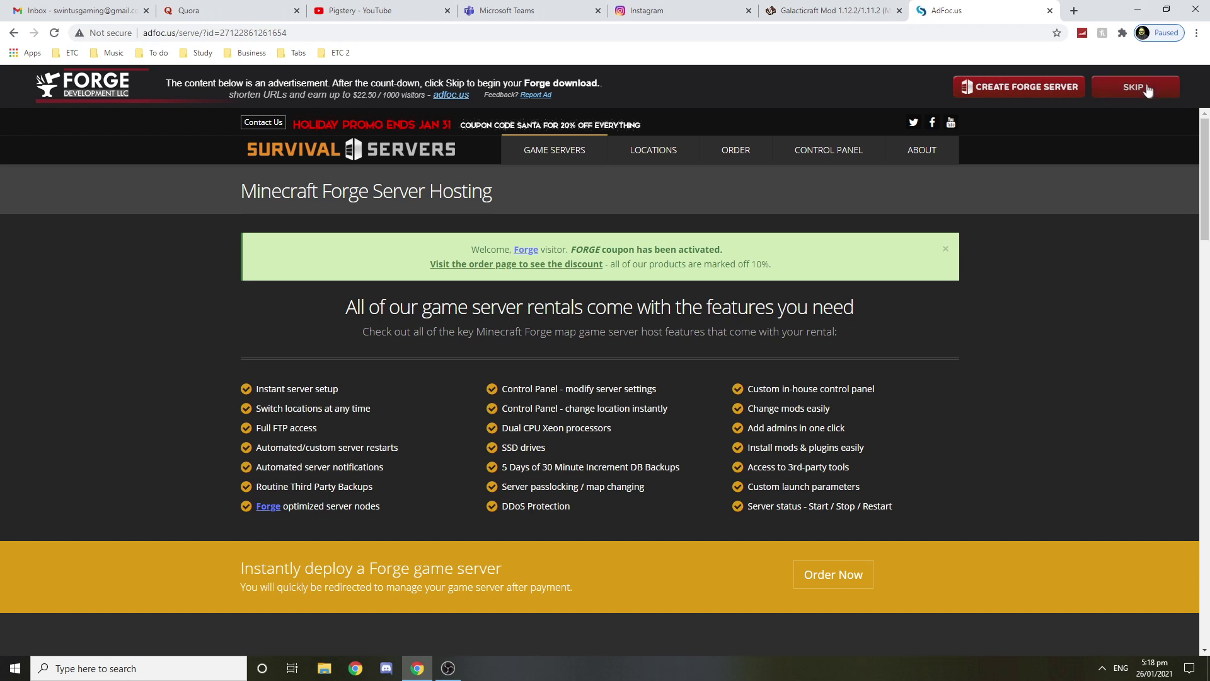
left_click(1144, 87)
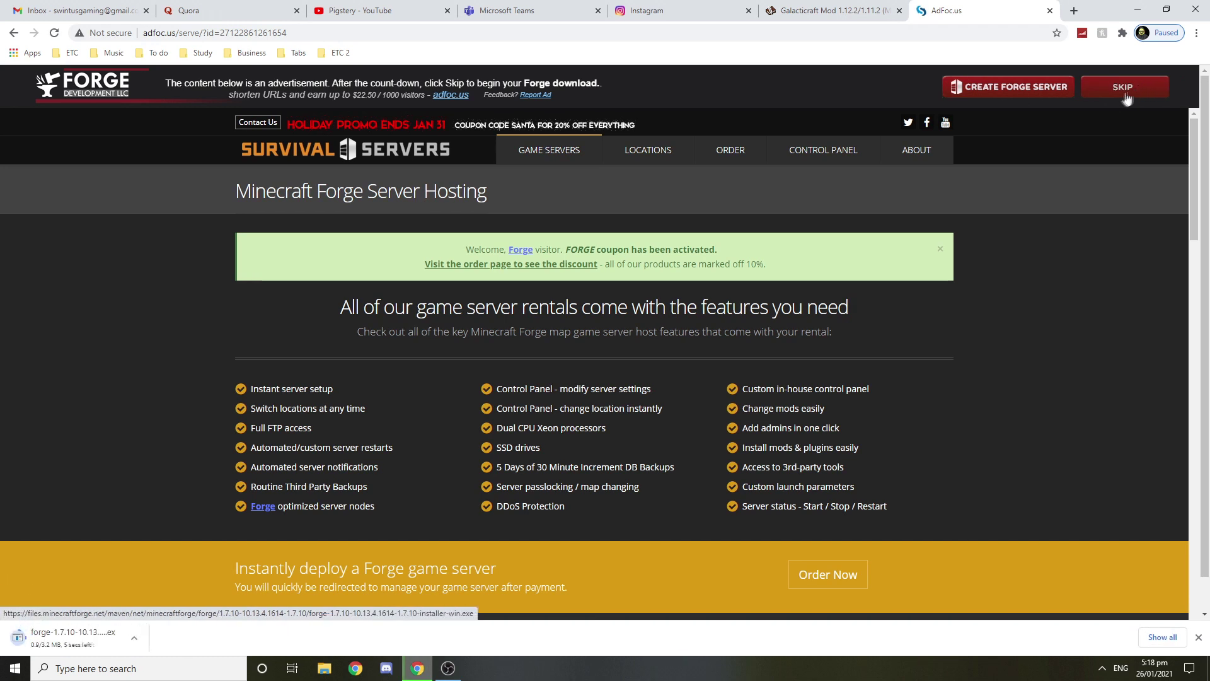
left_click(1050, 10)
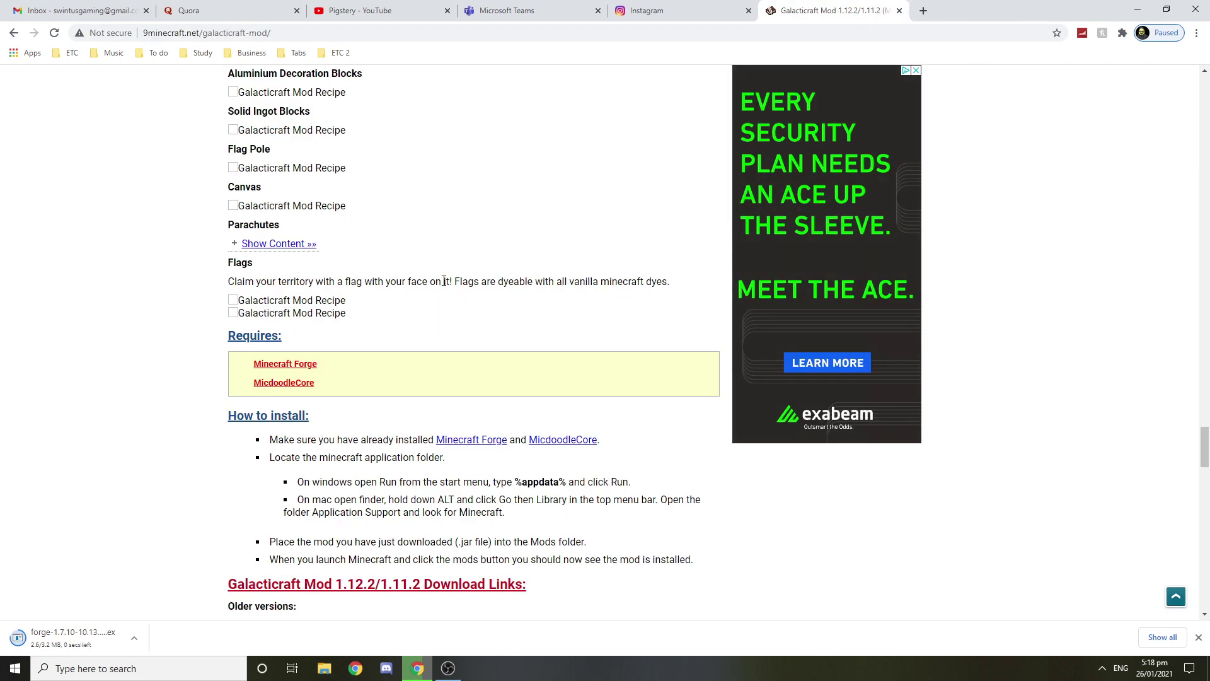
Open the MicdoodleCore page in a new tab
right_click(297, 385)
left_click(322, 398)
key("ctrl+Tab")
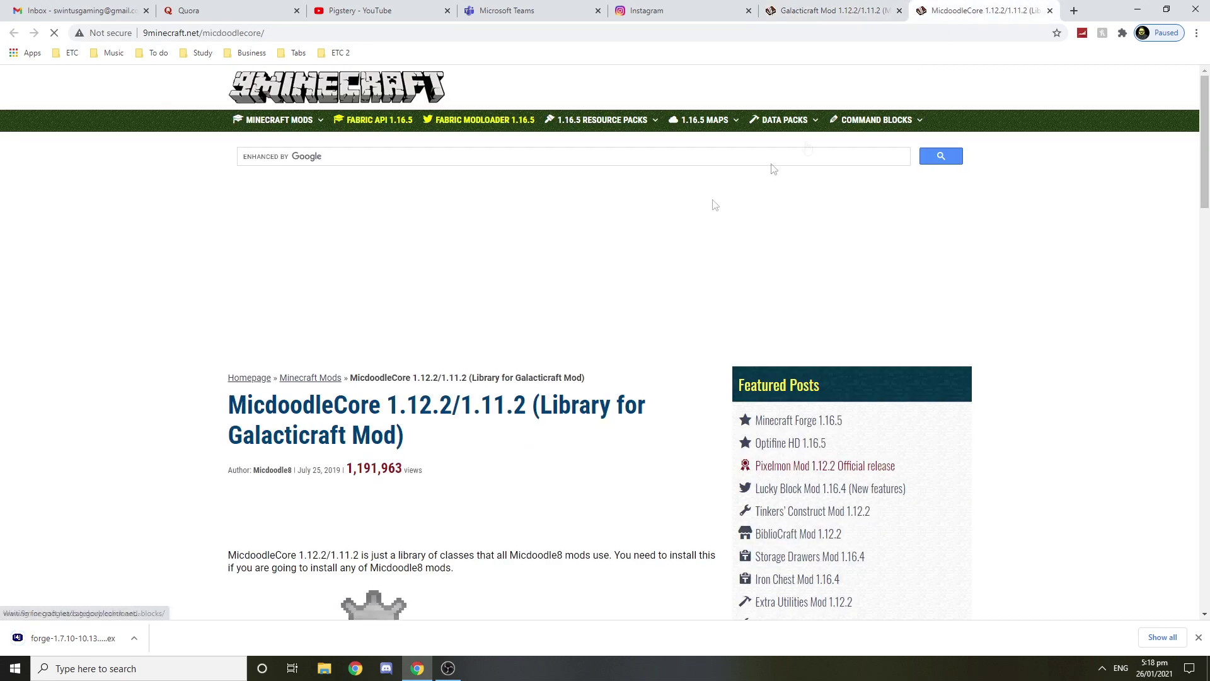
scroll(440, 365, "down", 3)
scroll(441, 365, "down", 4)
scroll(223, 309, "down", 2)
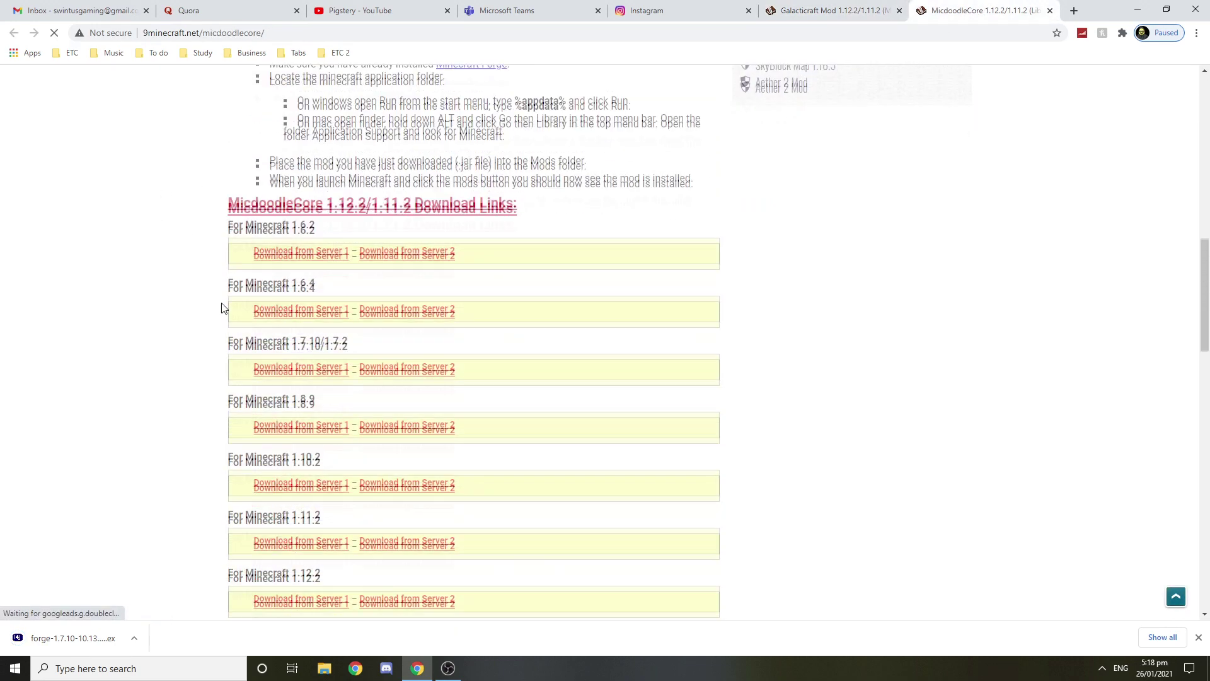
scroll(224, 308, "down", 1)
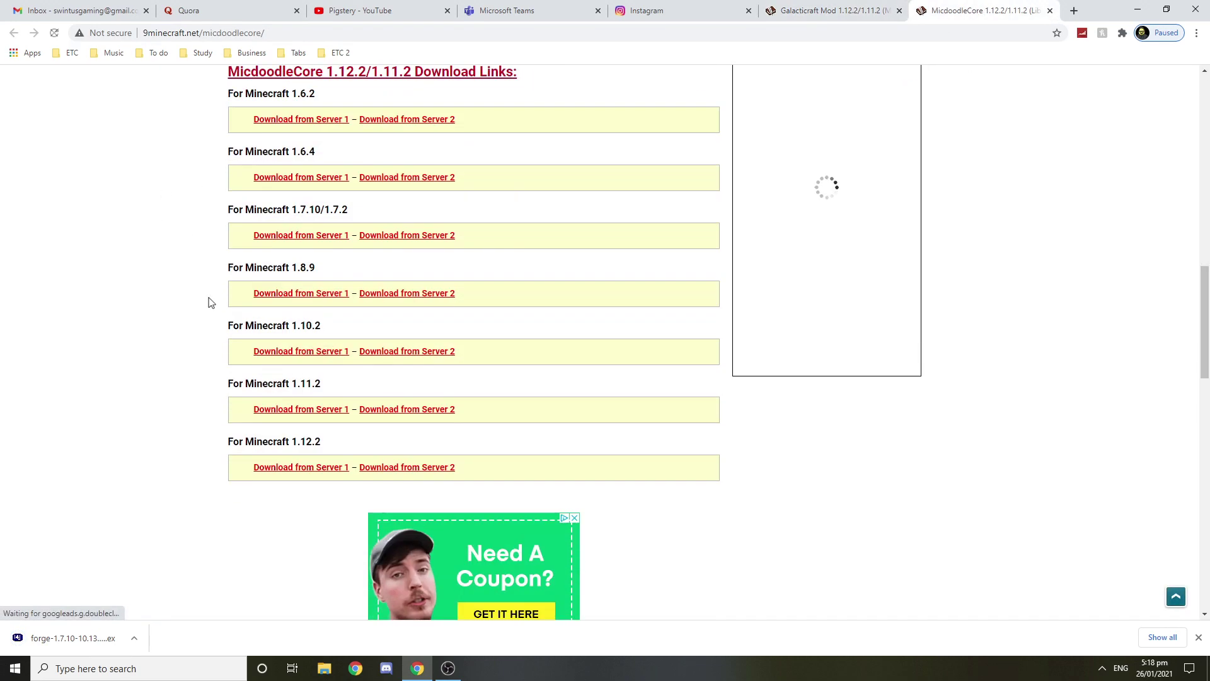
Download MicdoodleCore-1.7.10.jar from Server 1, then close the ad and MicdoodleCore tabs
left_click(281, 236)
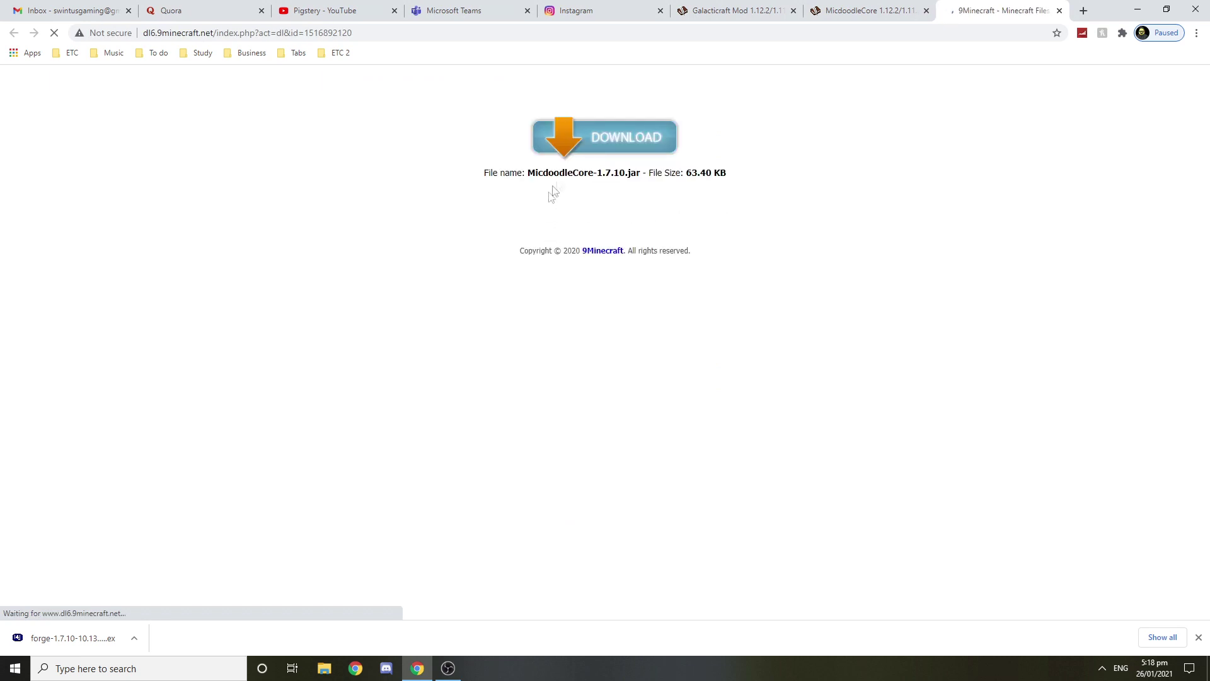
left_click(620, 152)
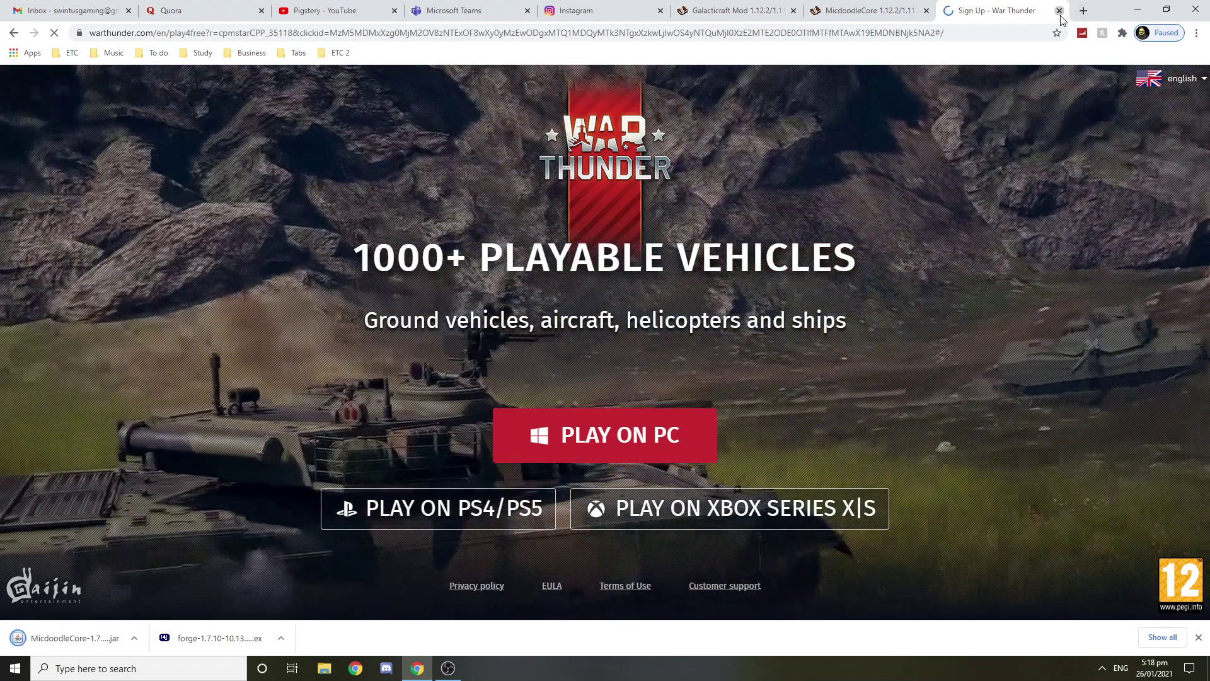
key("ctrl+w")
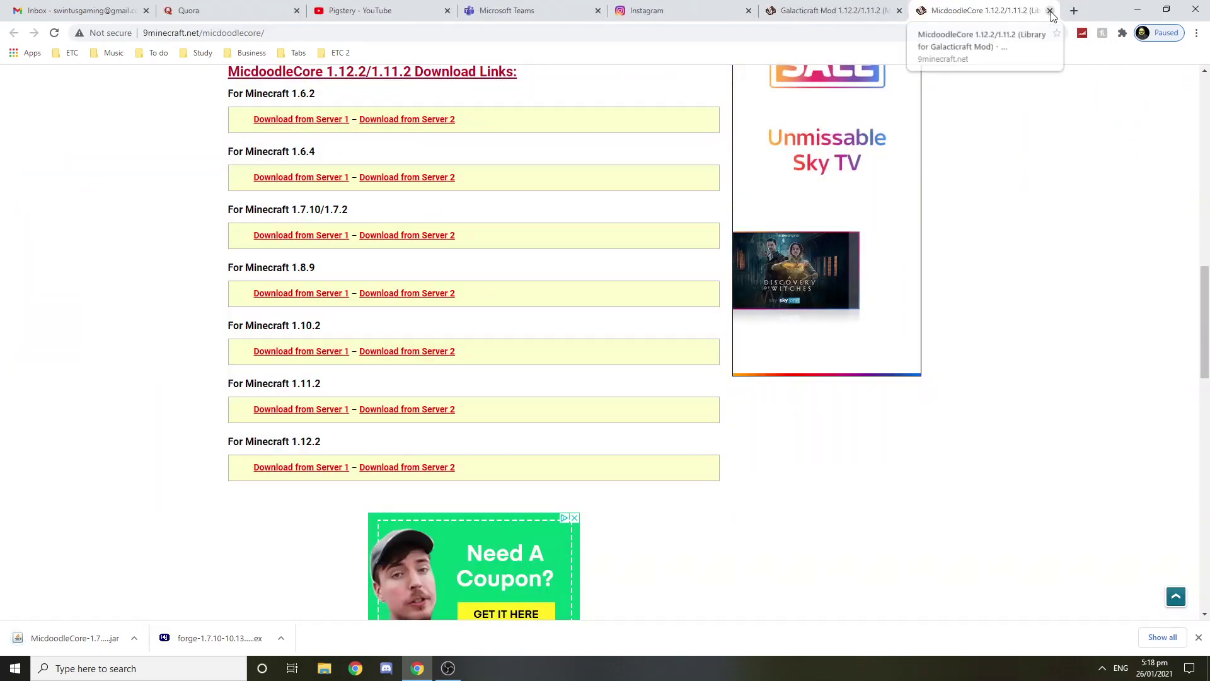
left_click(1050, 11)
scroll(337, 308, "down", 4)
scroll(300, 292, "down", 2)
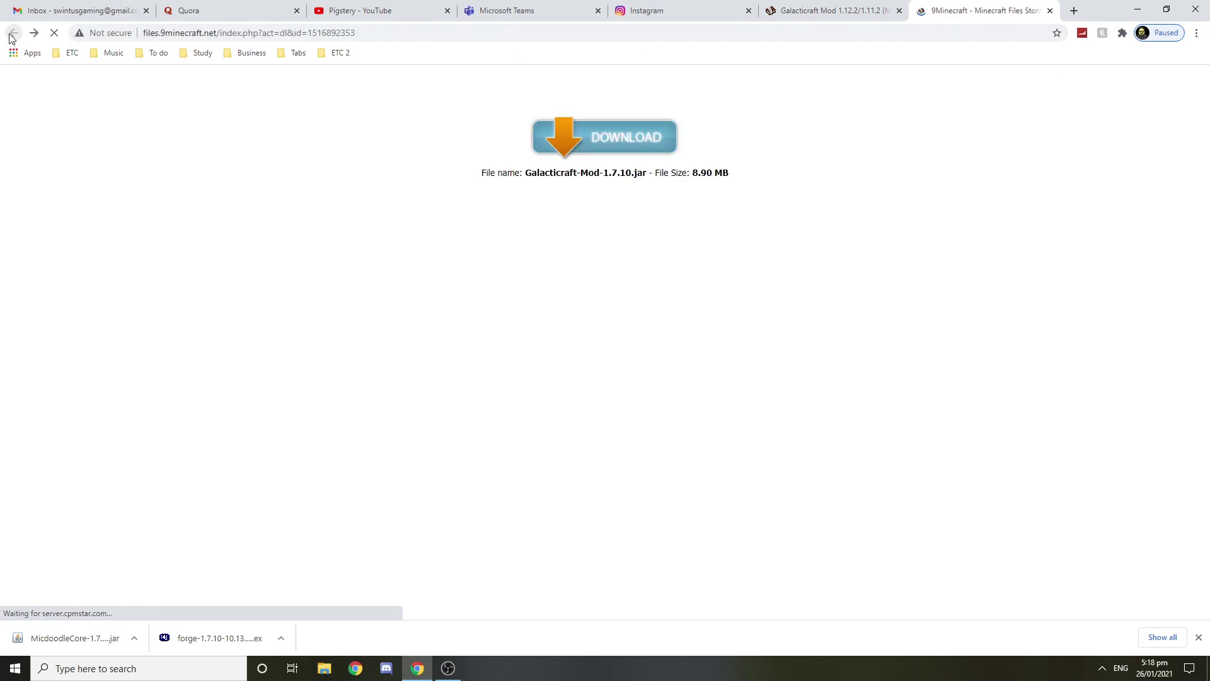
Download Galacticraft-Mod-1.7.10.jar and keep it despite Chrome's harmful-file warning
left_click(594, 136)
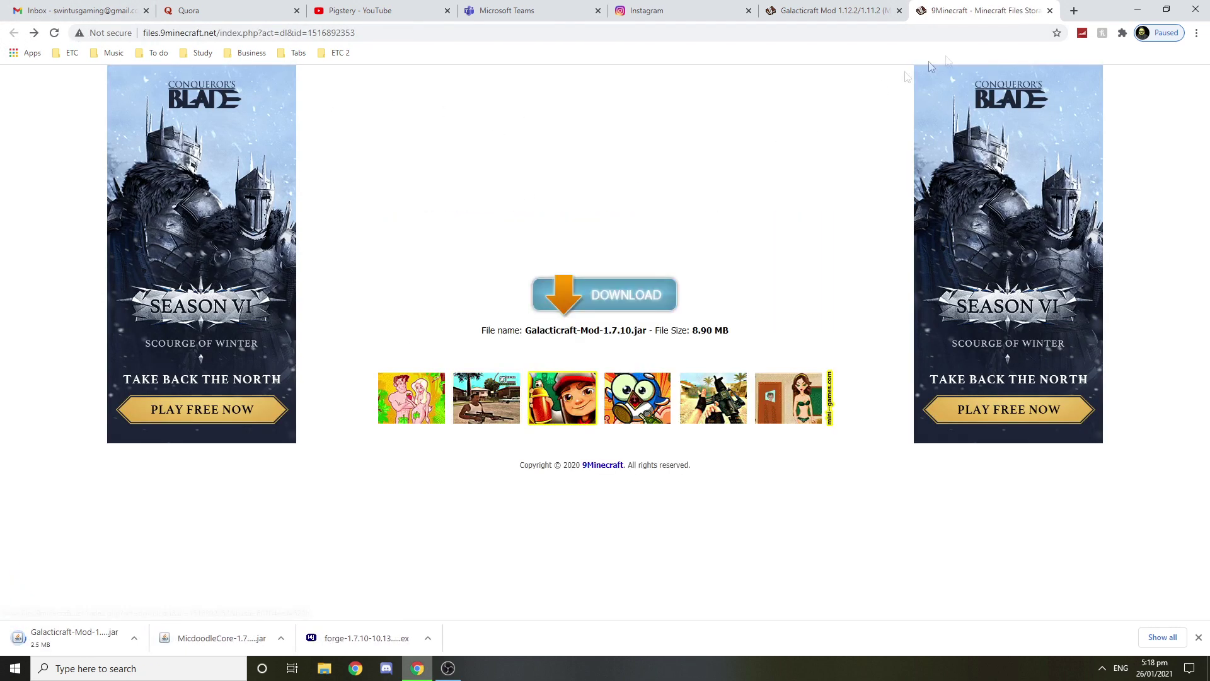
left_click(1050, 11)
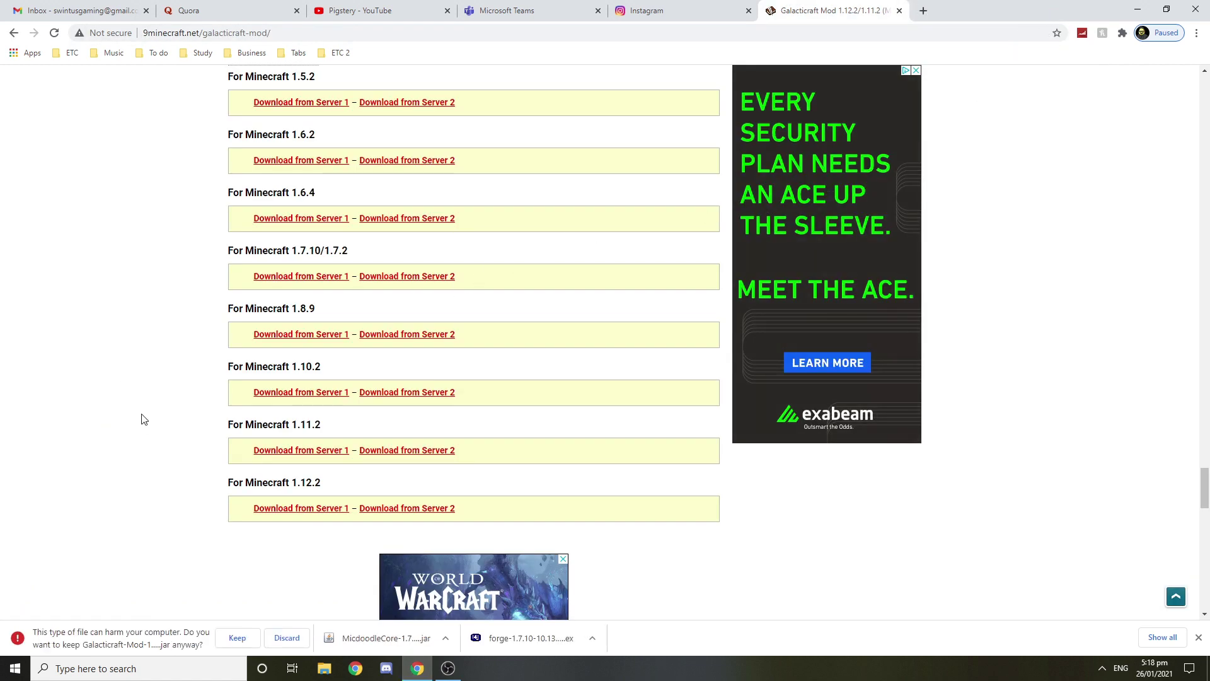
left_click(237, 638)
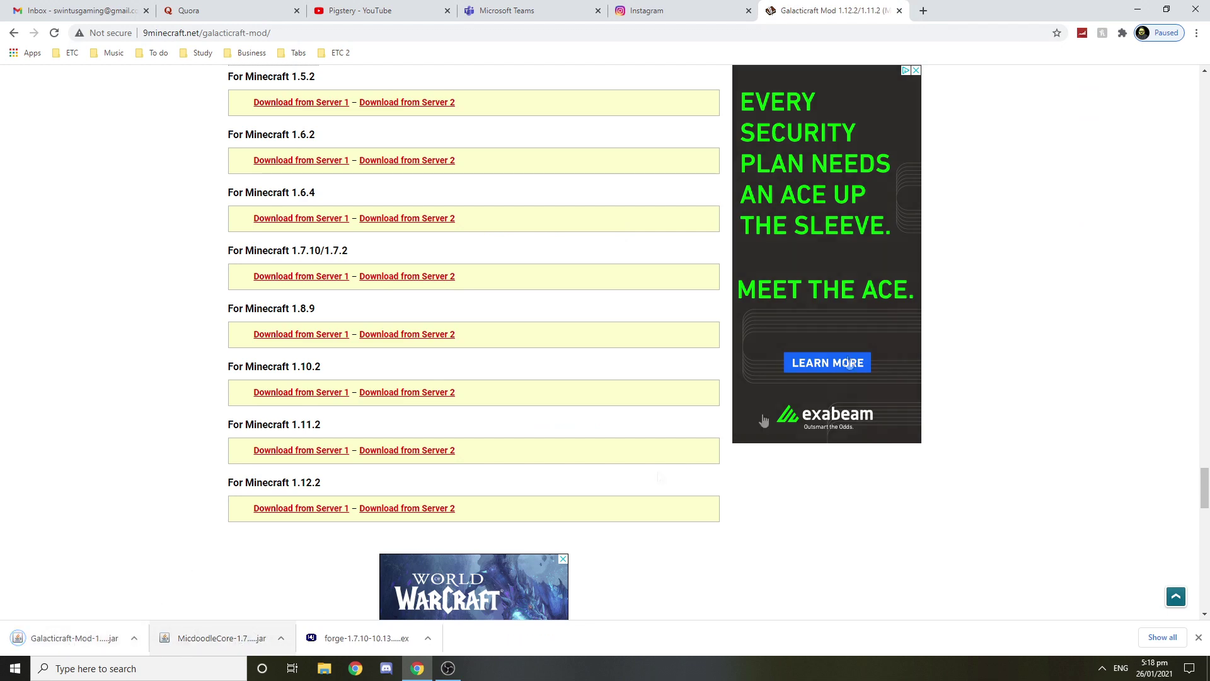
left_click(1167, 10)
scroll(775, 331, "down", 1)
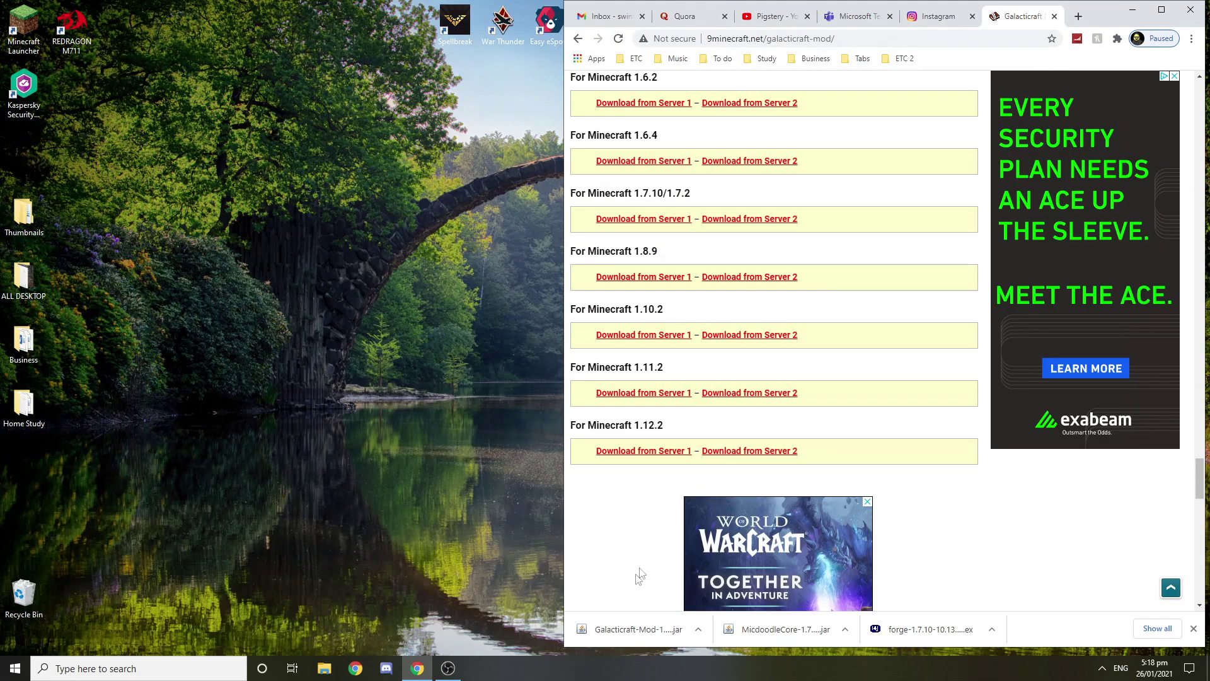
Drag the Galacticraft jar, MicdoodleCore jar and Forge installer onto the desktop, then close Chrome
left_click_drag(634, 629, 349, 405)
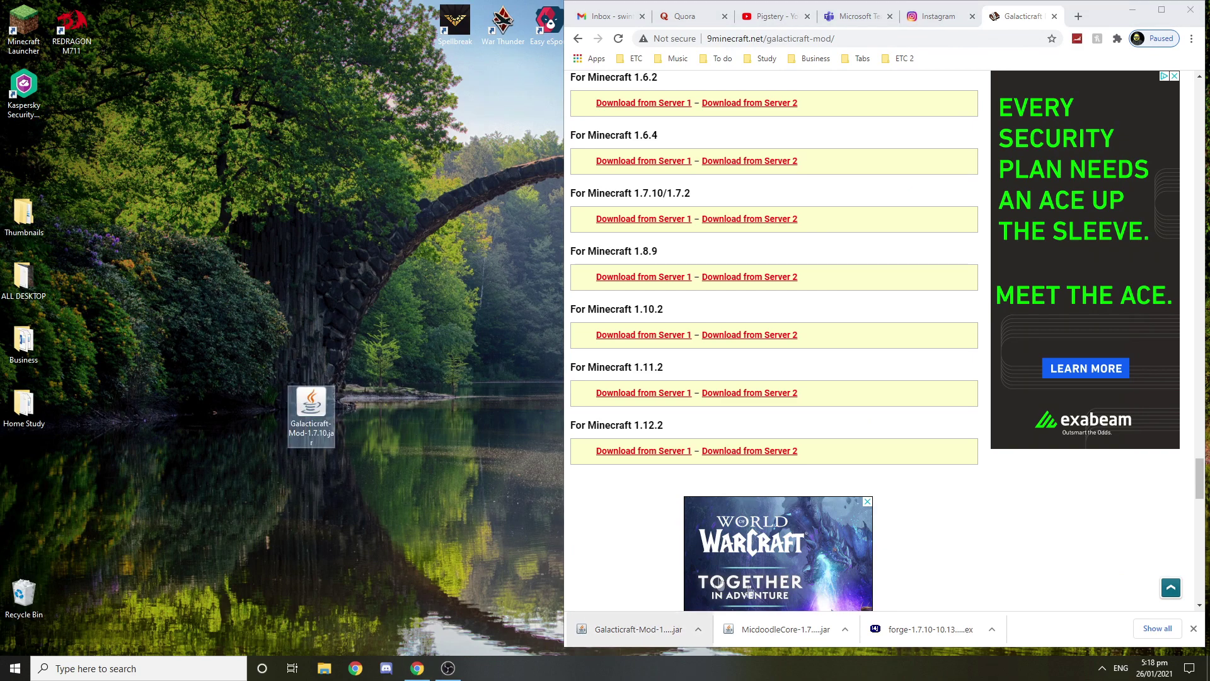
left_click_drag(785, 629, 319, 360)
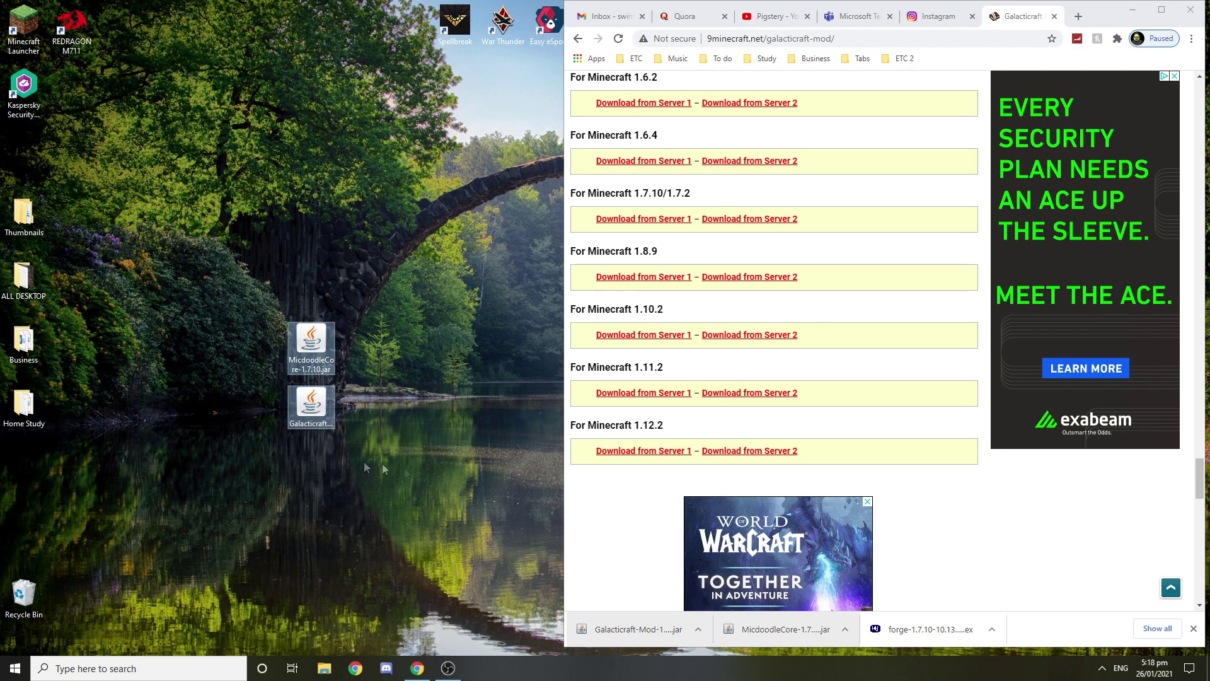
left_click_drag(949, 621, 312, 285)
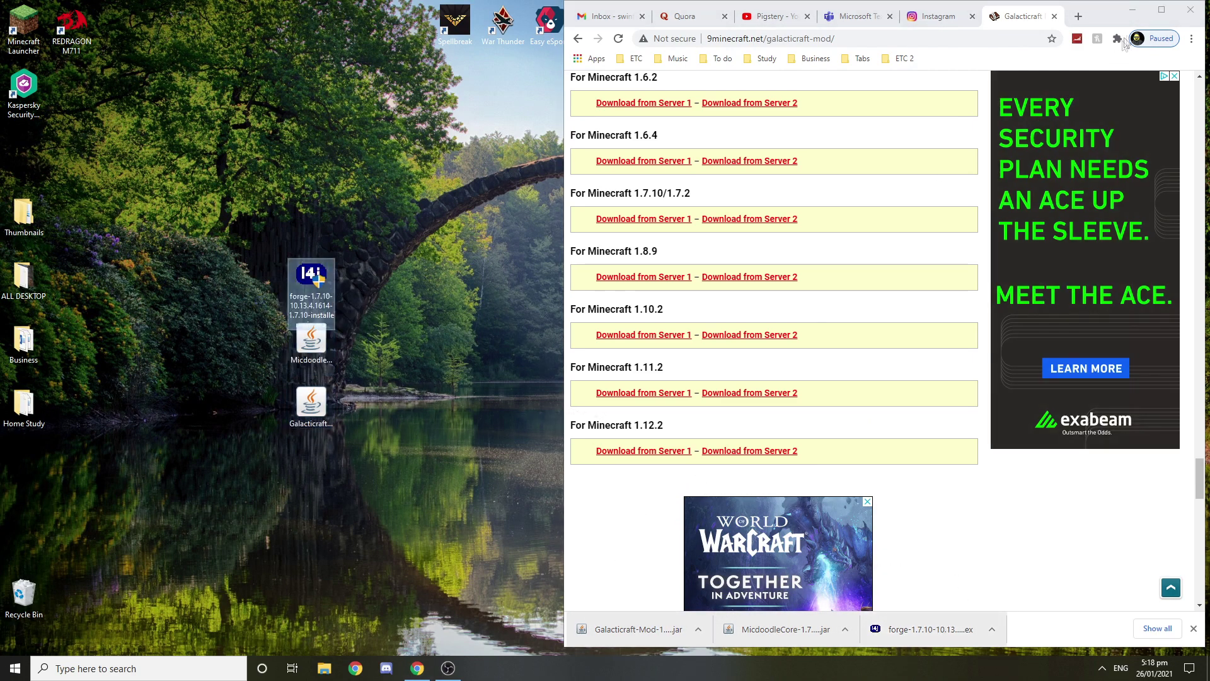
left_click(1162, 10)
left_click(1195, 9)
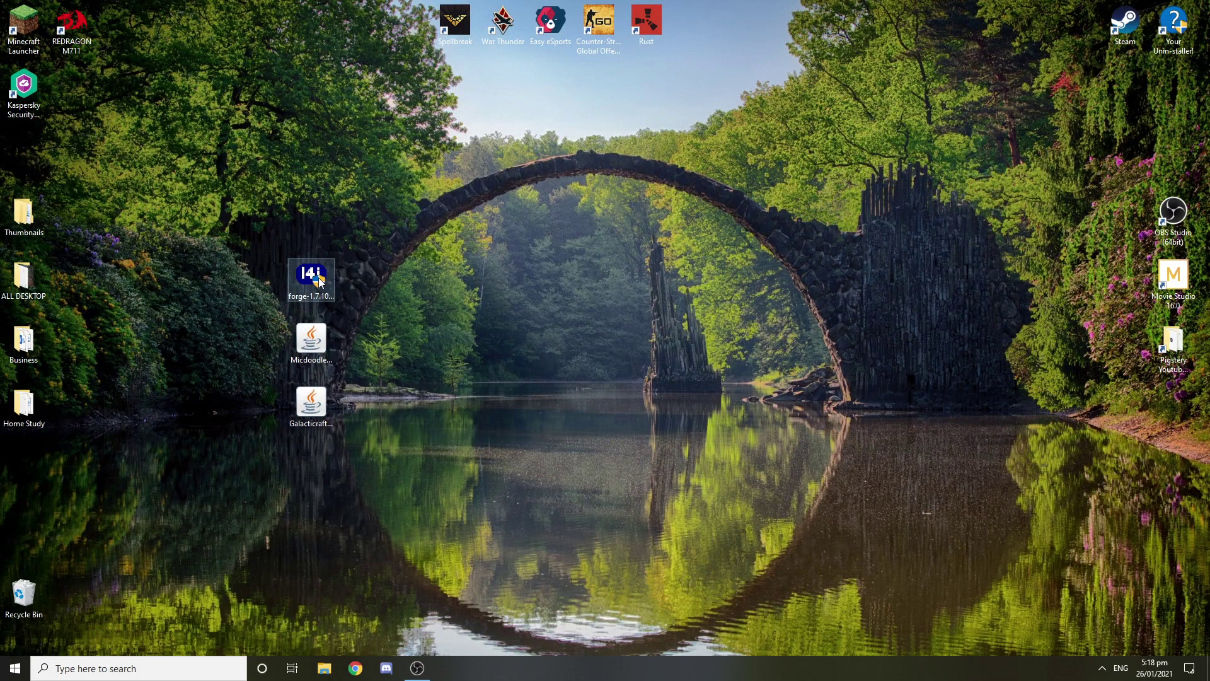
Run the Forge installer and install the 1.7.10 client
double_click(320, 279)
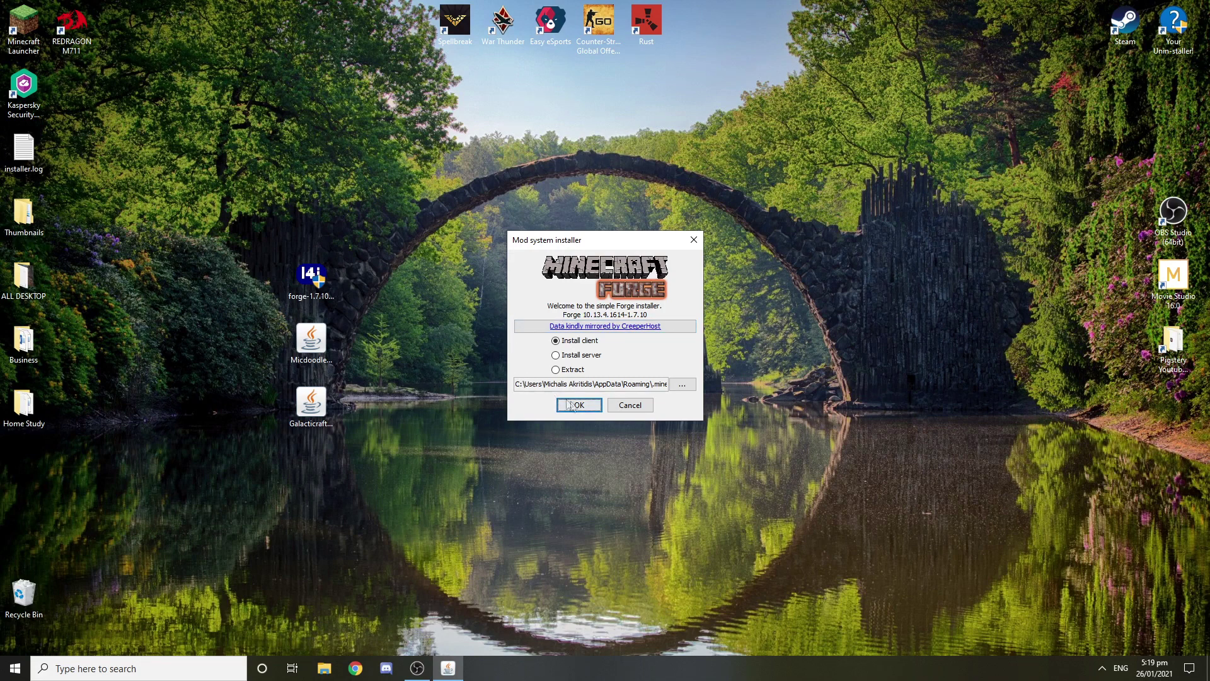
left_click(579, 405)
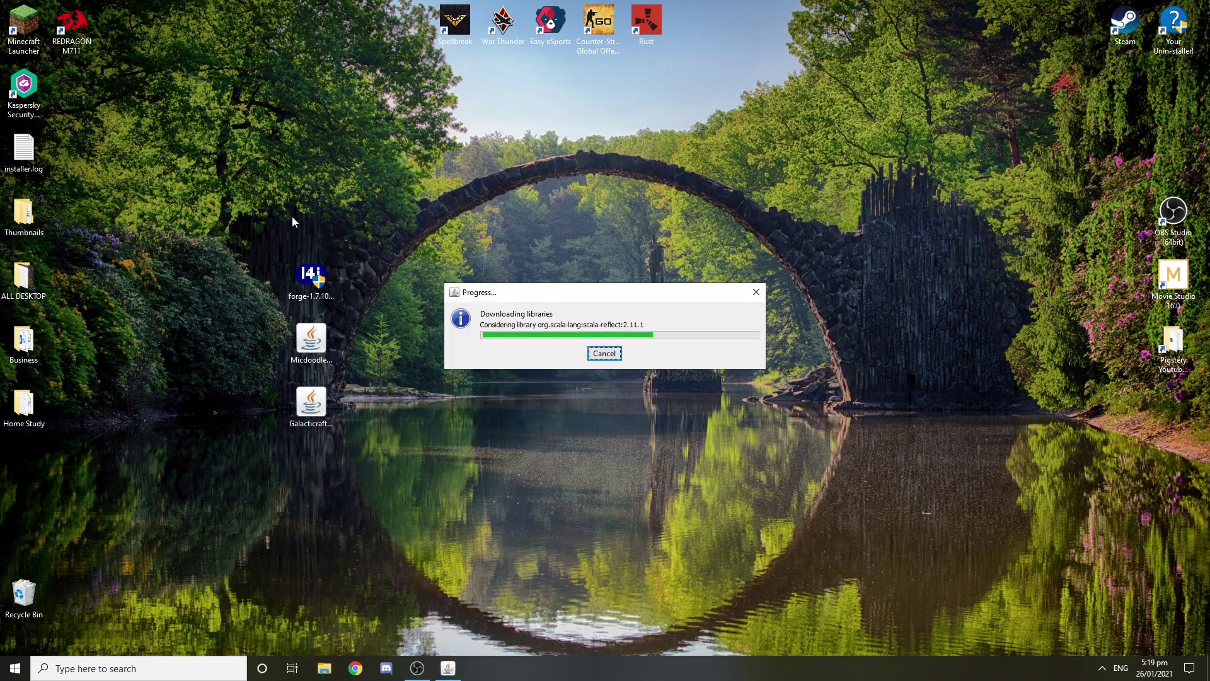
left_click(605, 348)
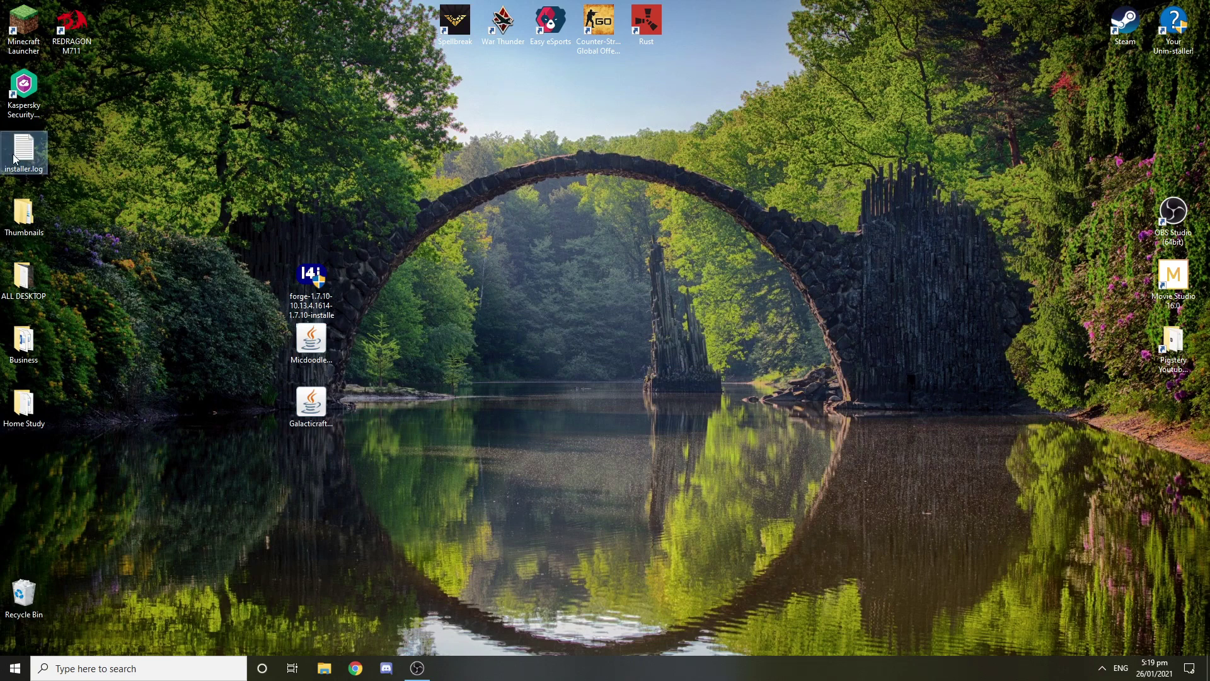
Delete installer.log and open the .minecraft folder in AppData Roaming
left_click(15, 159)
key("Delete")
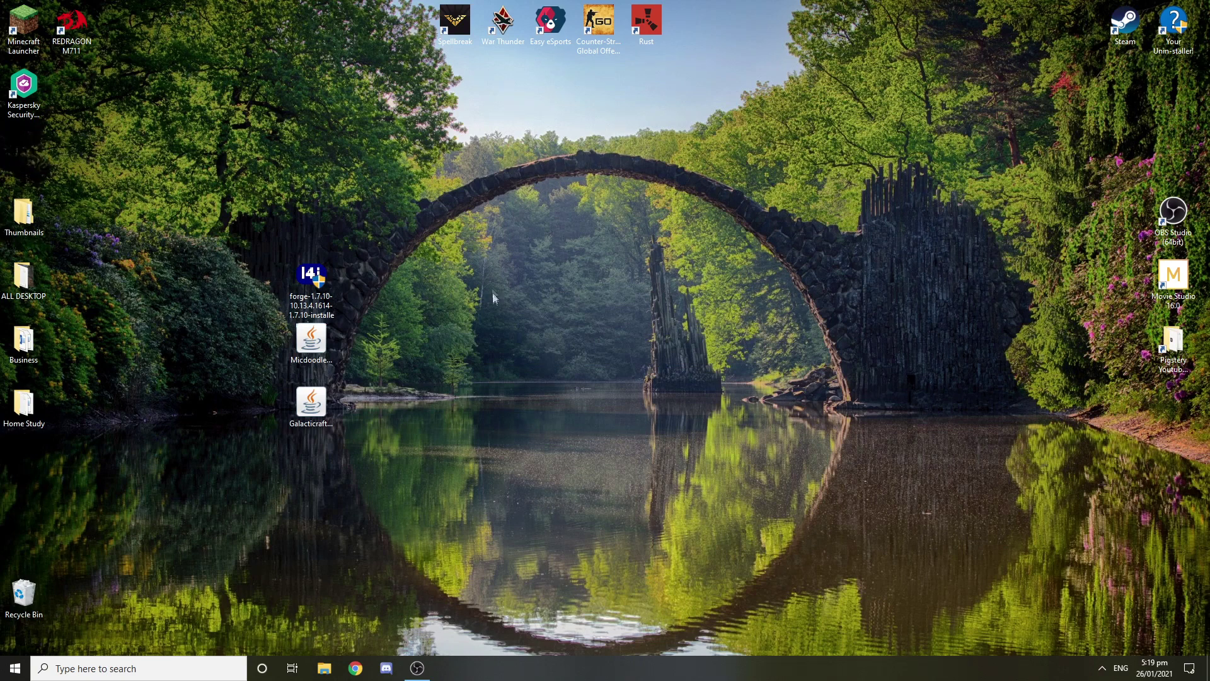
left_click(180, 668)
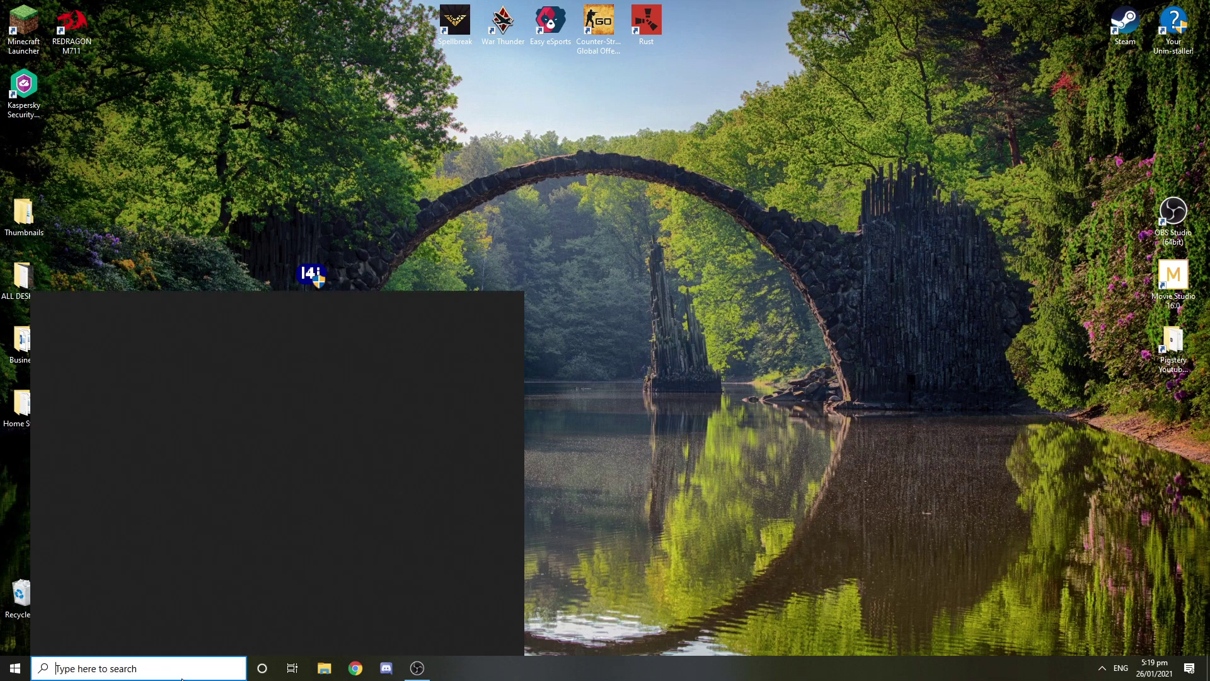
type("%appdata%")
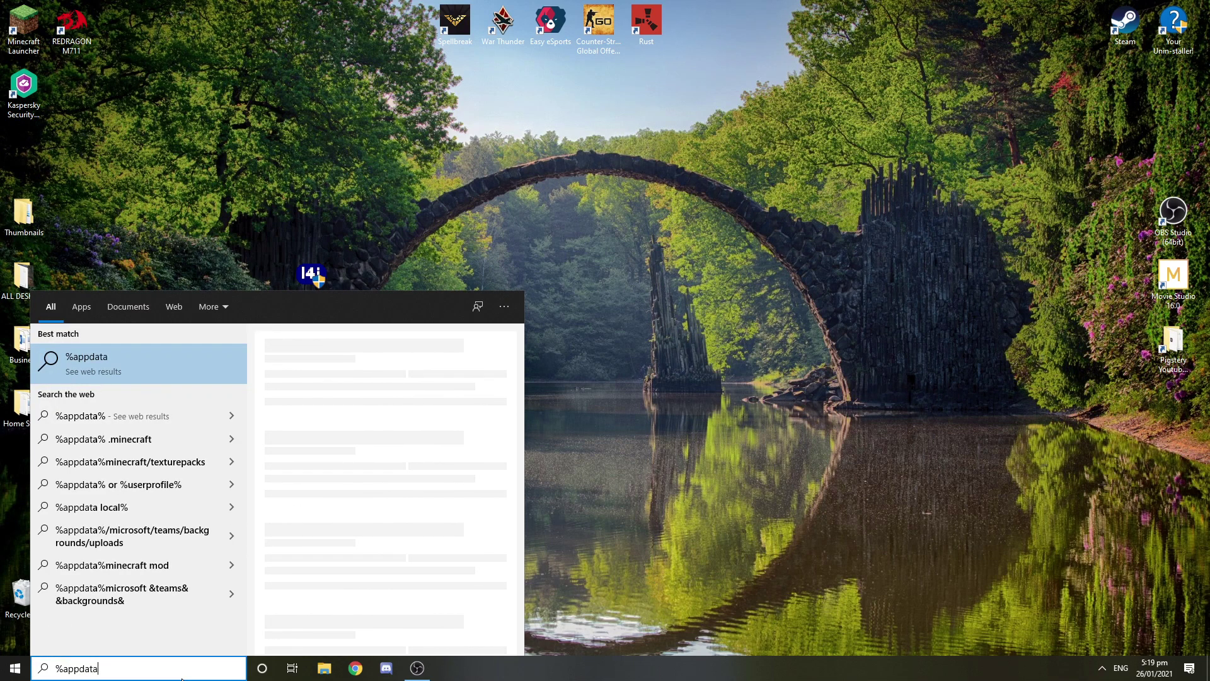
key("Return")
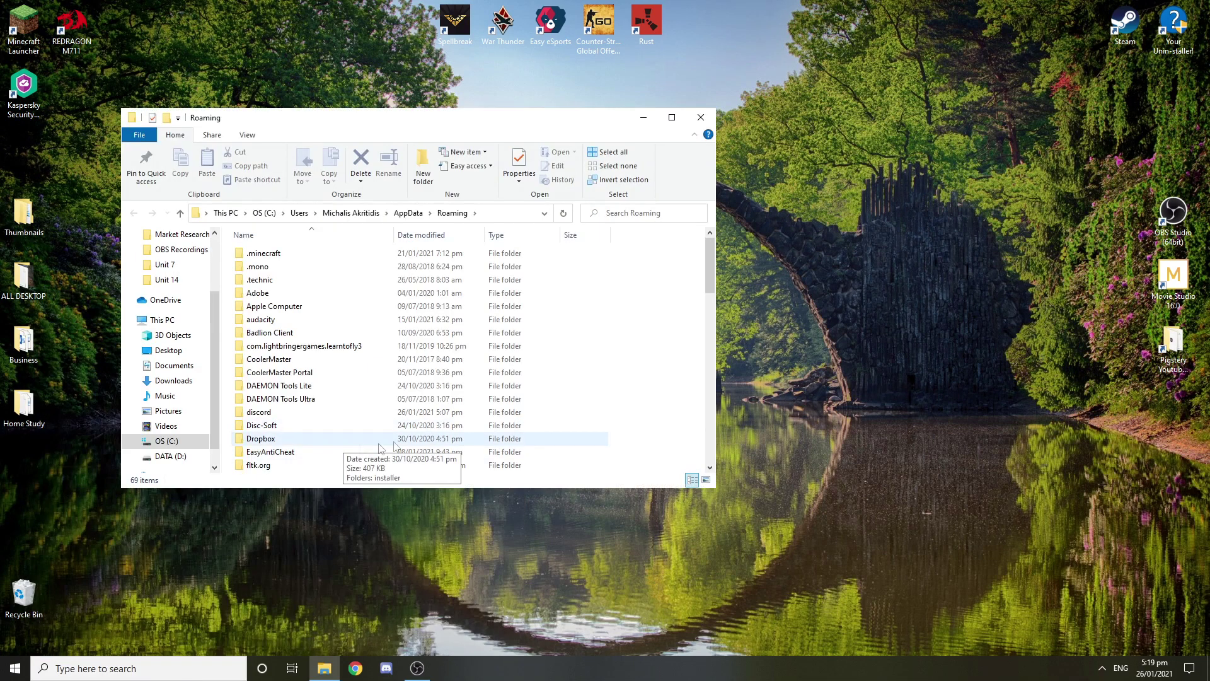
double_click(263, 253)
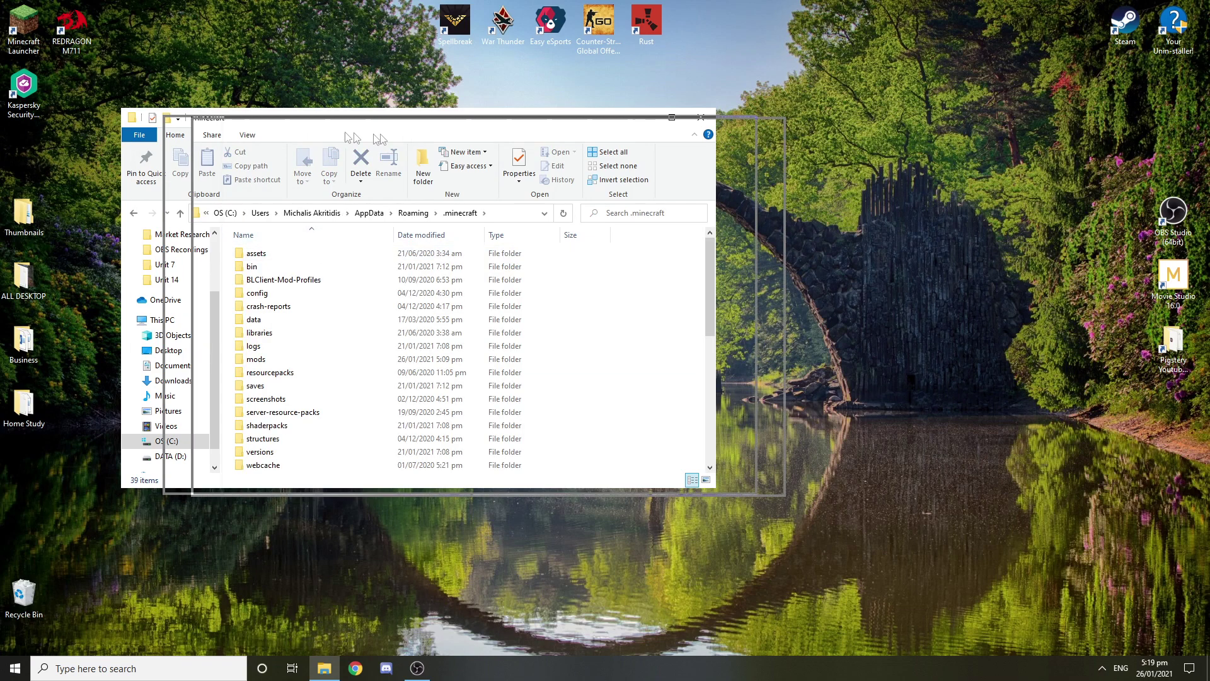
Open the mods folder inside .minecraft, with the window moved clear of the desktop icons
left_click_drag(378, 117, 695, 127)
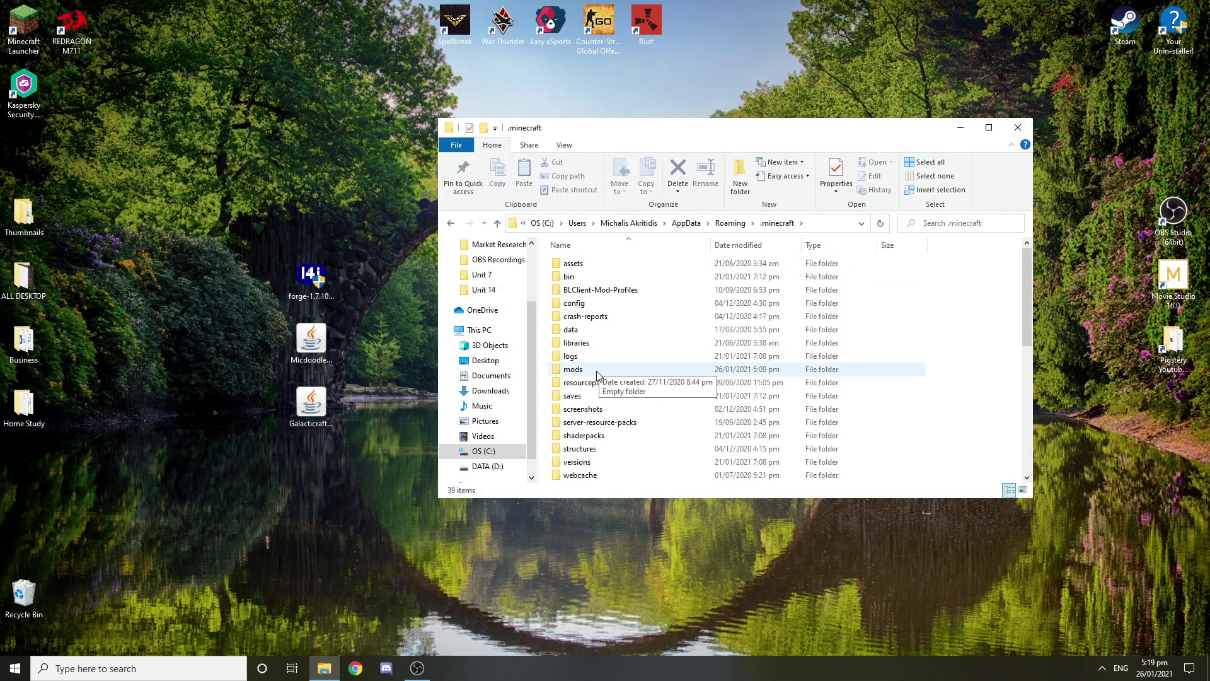
double_click(573, 369)
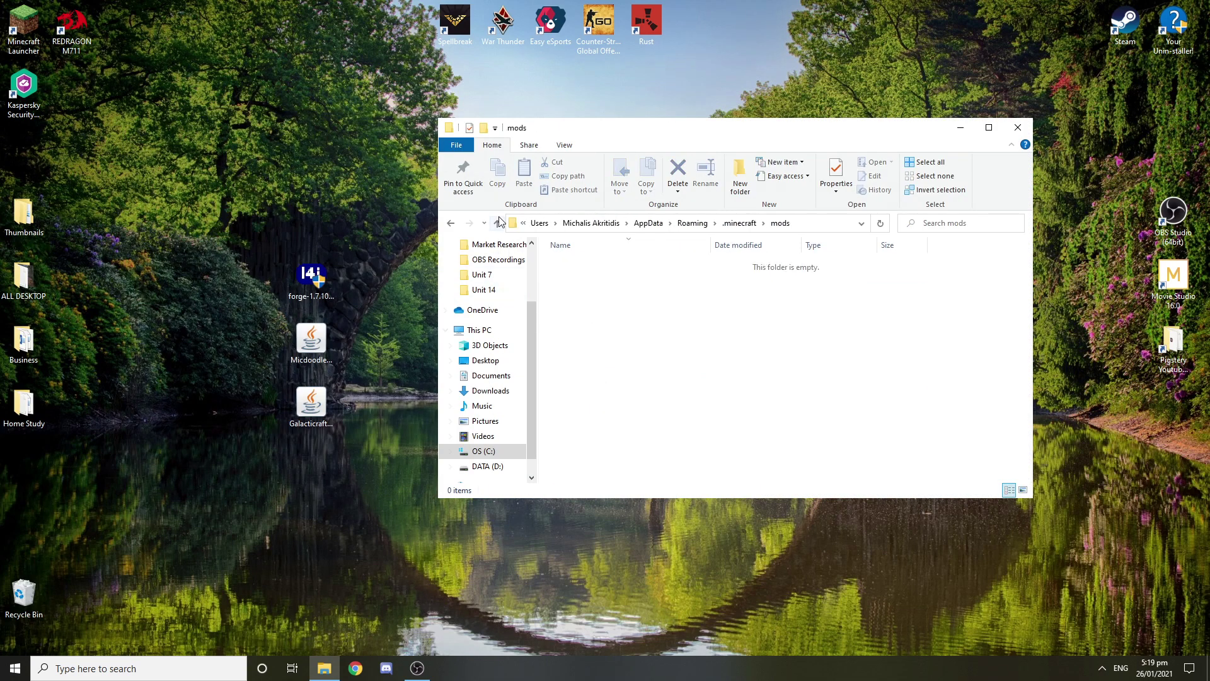
left_click(498, 222)
right_click(549, 358)
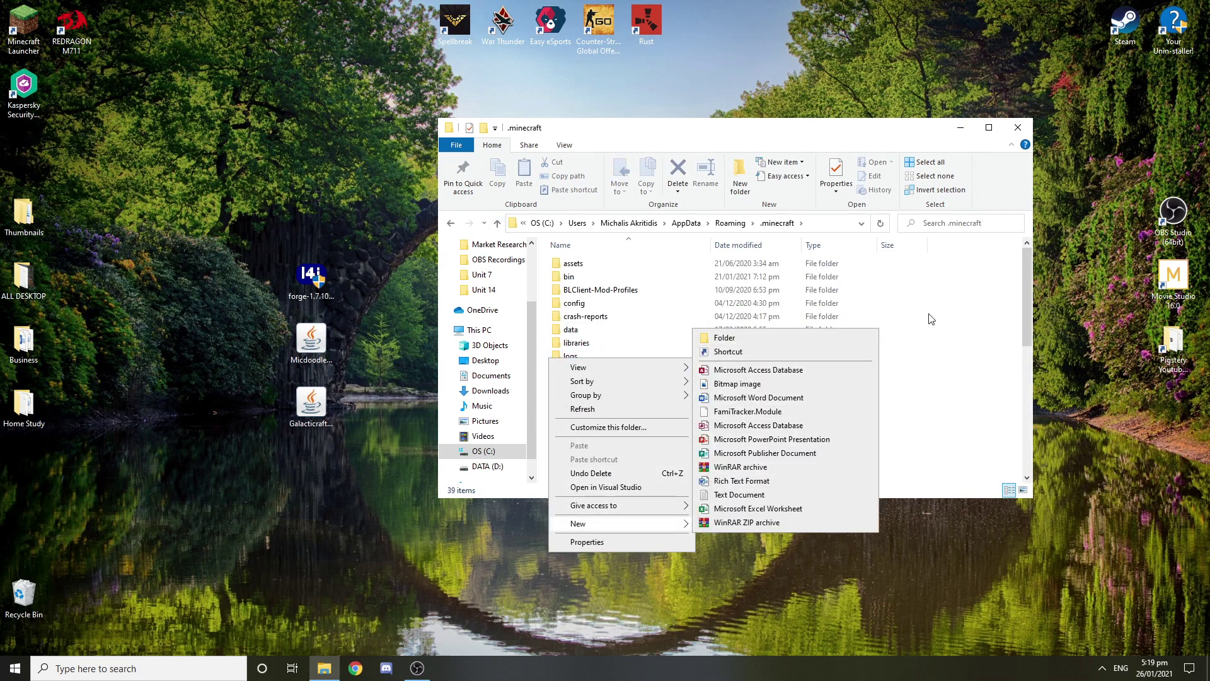
left_click(953, 308)
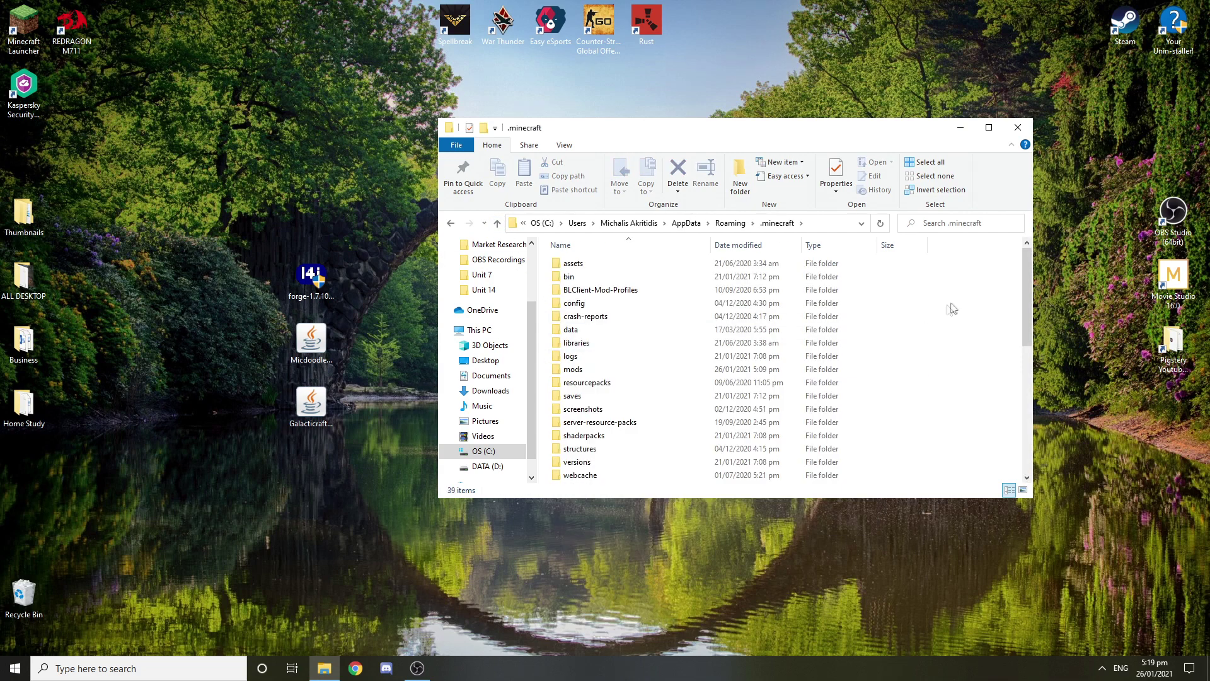
double_click(621, 376)
Move MicdoodleCore-1.7.10.jar and Galacticraft-Mod-1.7.10.jar into mods, then close the window
left_click_drag(594, 273, 732, 435)
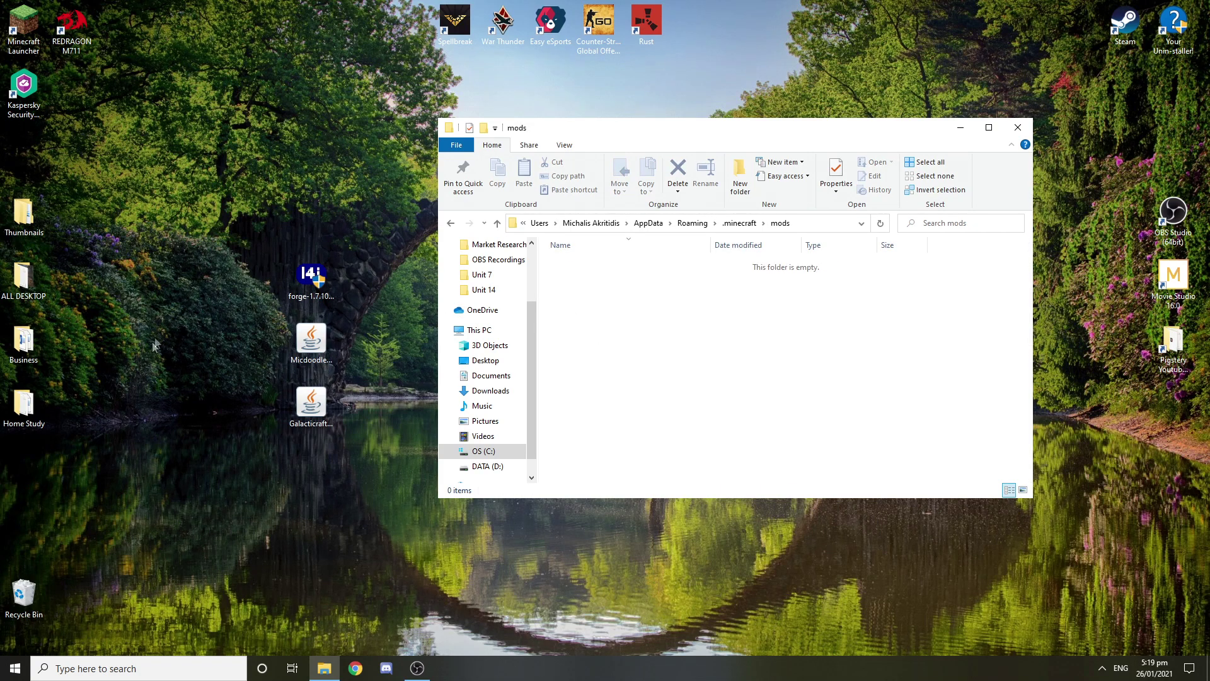
left_click_drag(237, 321, 392, 414)
mouse_move(312, 351)
left_mouse_down()
mouse_move(700, 352)
mouse_move(656, 301)
mouse_move(670, 263)
left_mouse_up()
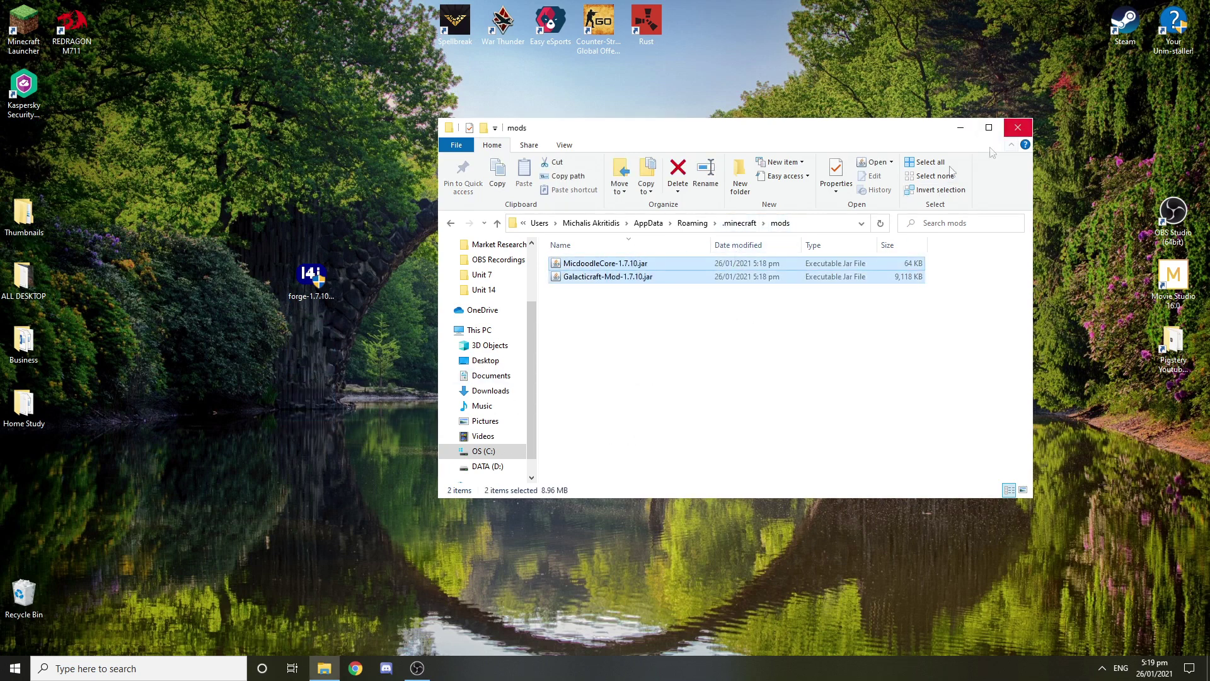
left_click(1020, 131)
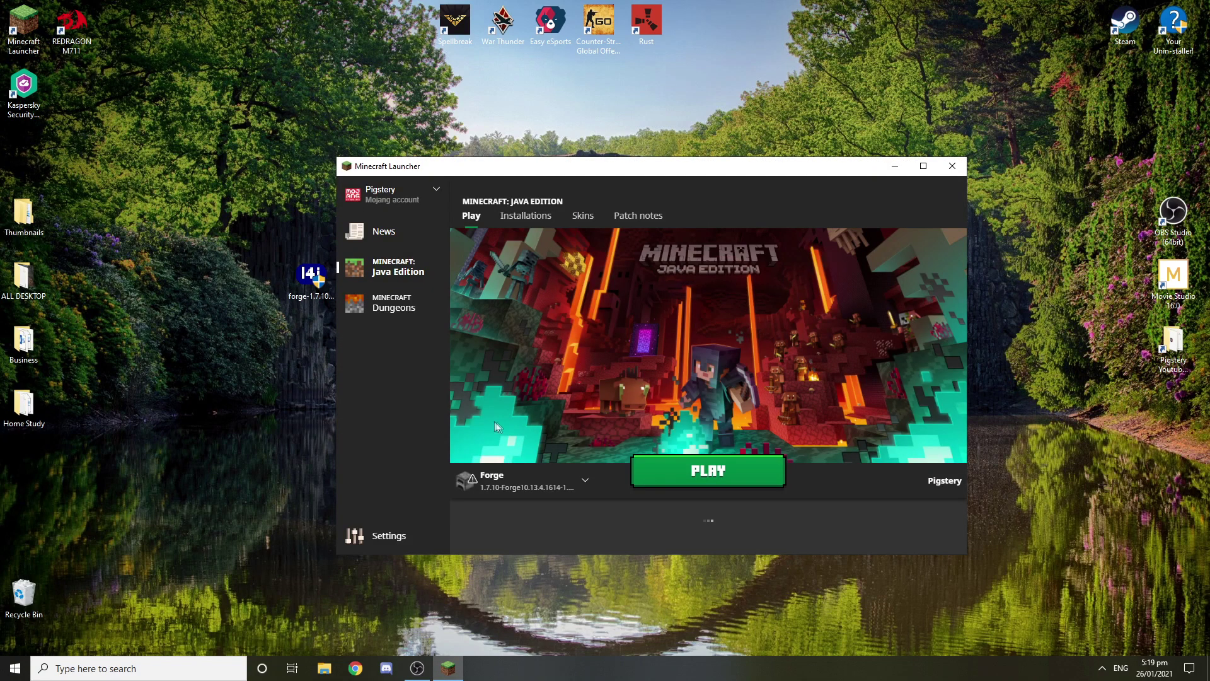
Launch Minecraft with the Forge 1.7.10 installation selected
left_click(506, 484)
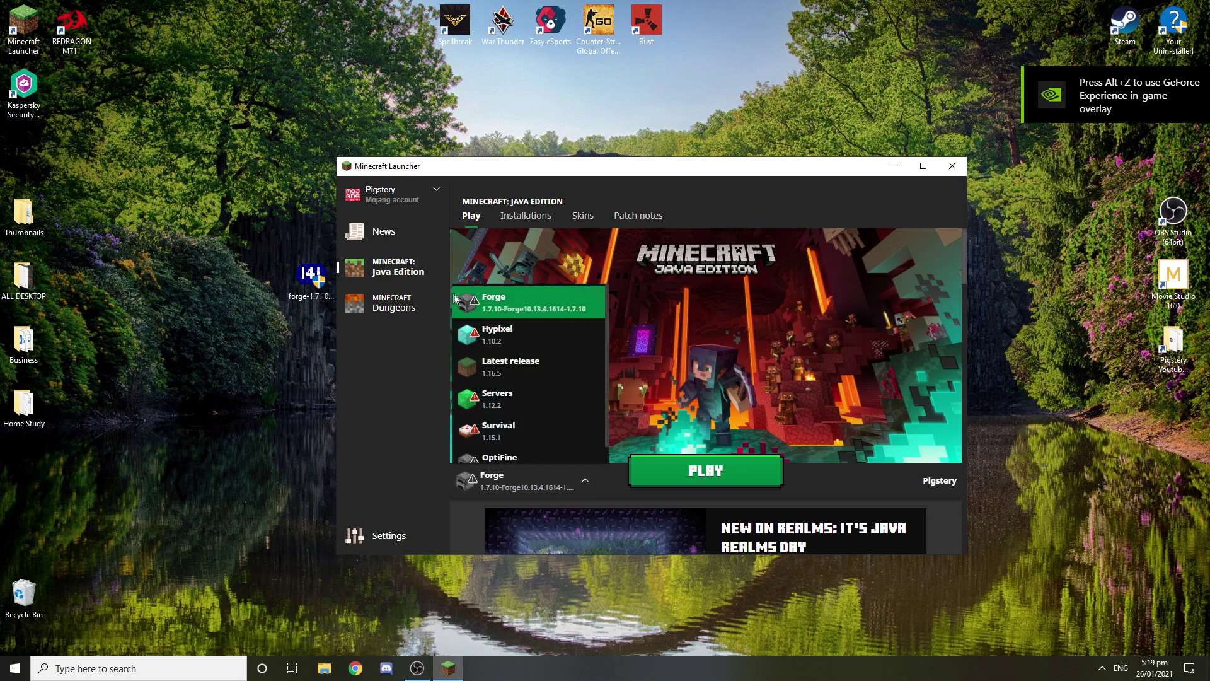
left_click(540, 305)
left_click(700, 474)
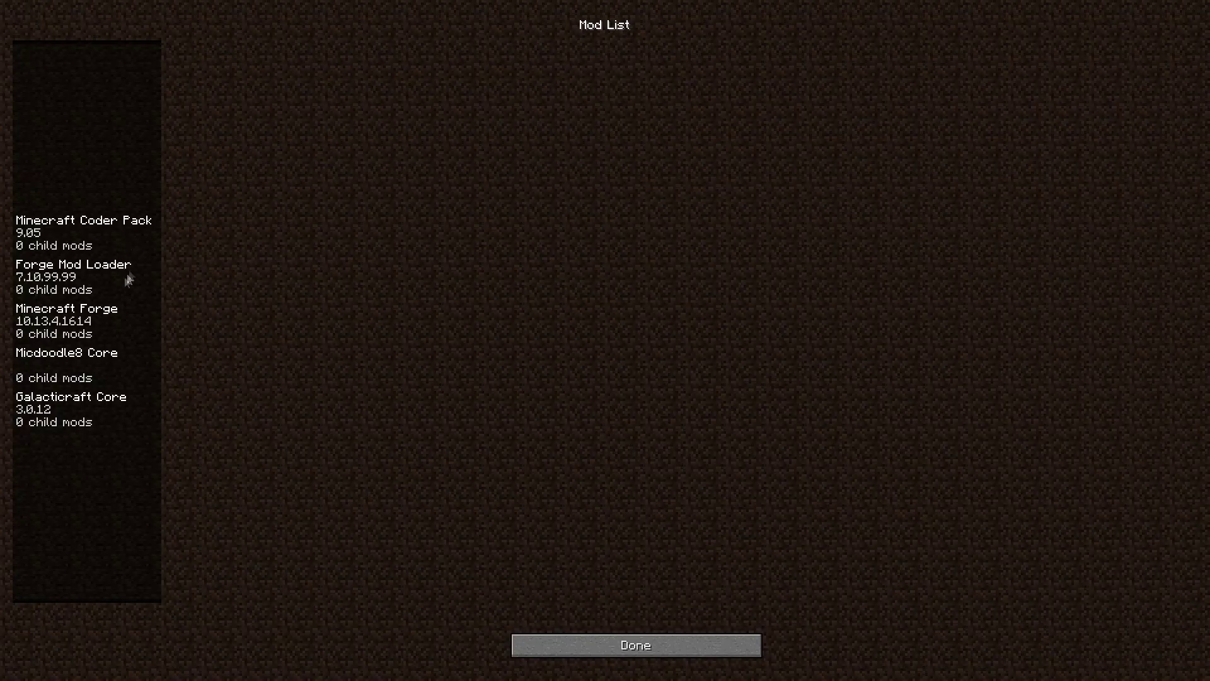
Confirm Micdoodle8 Core and Galacticraft Core in the Mods list, then open Singleplayer
left_click(128, 279)
left_click(121, 319)
left_click(95, 232)
left_click(116, 379)
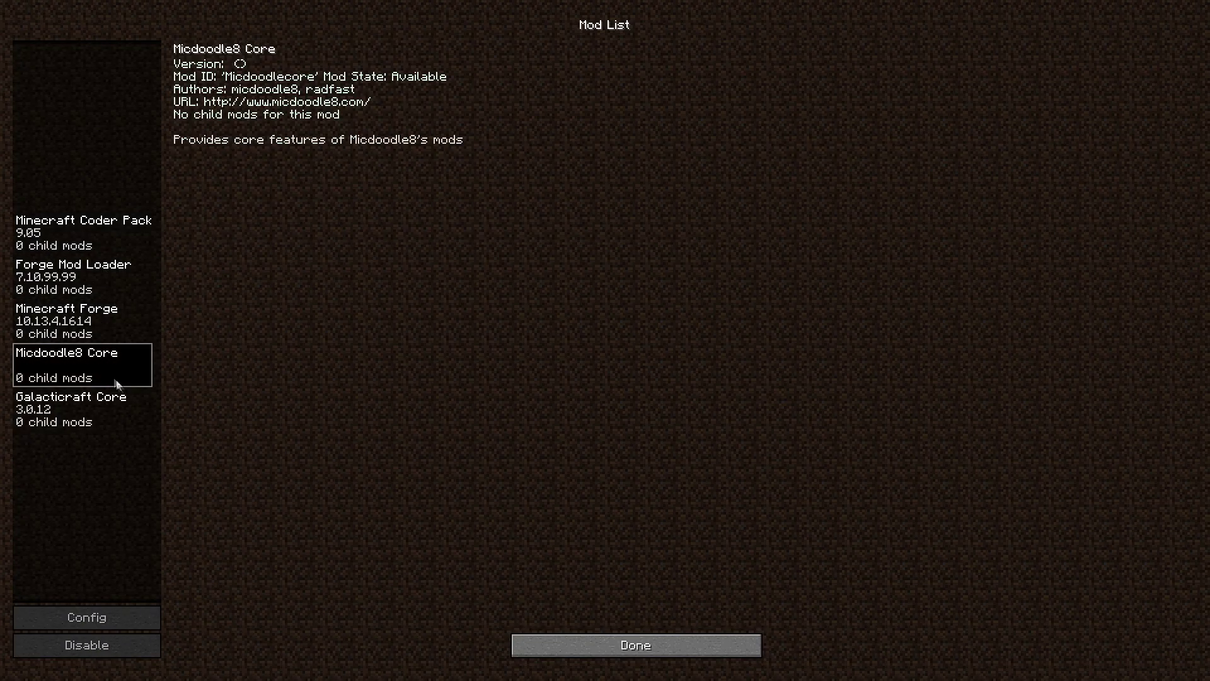
left_click(118, 412)
left_click(614, 641)
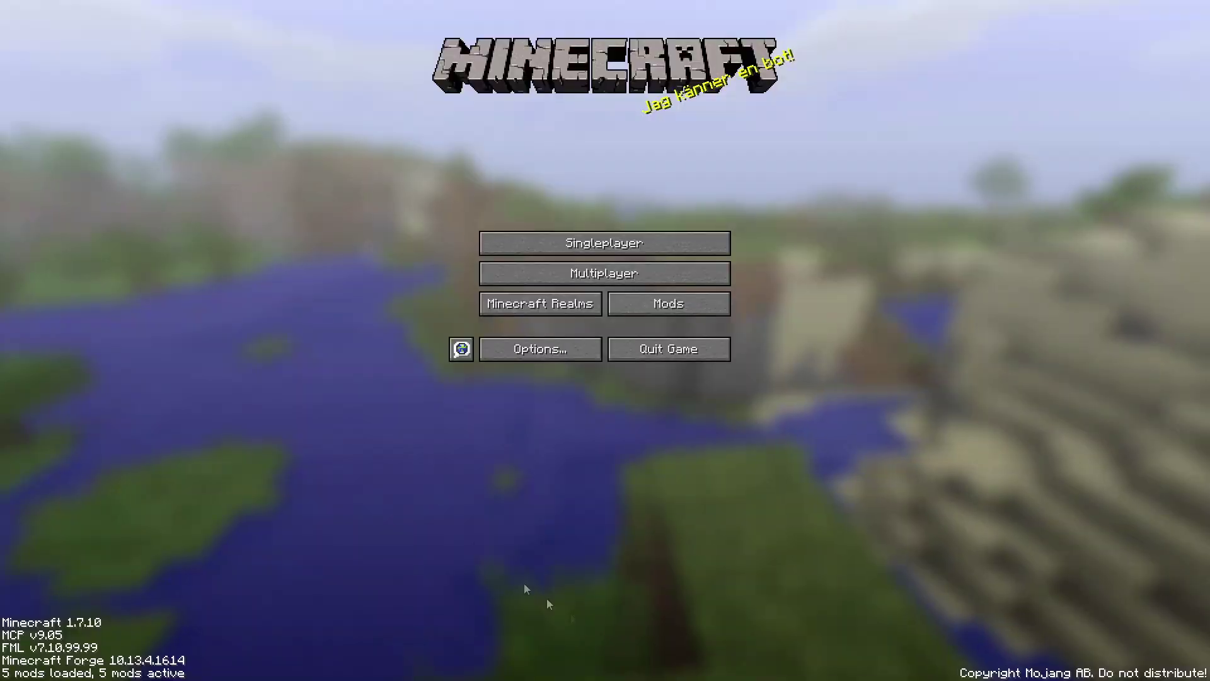
left_click(531, 252)
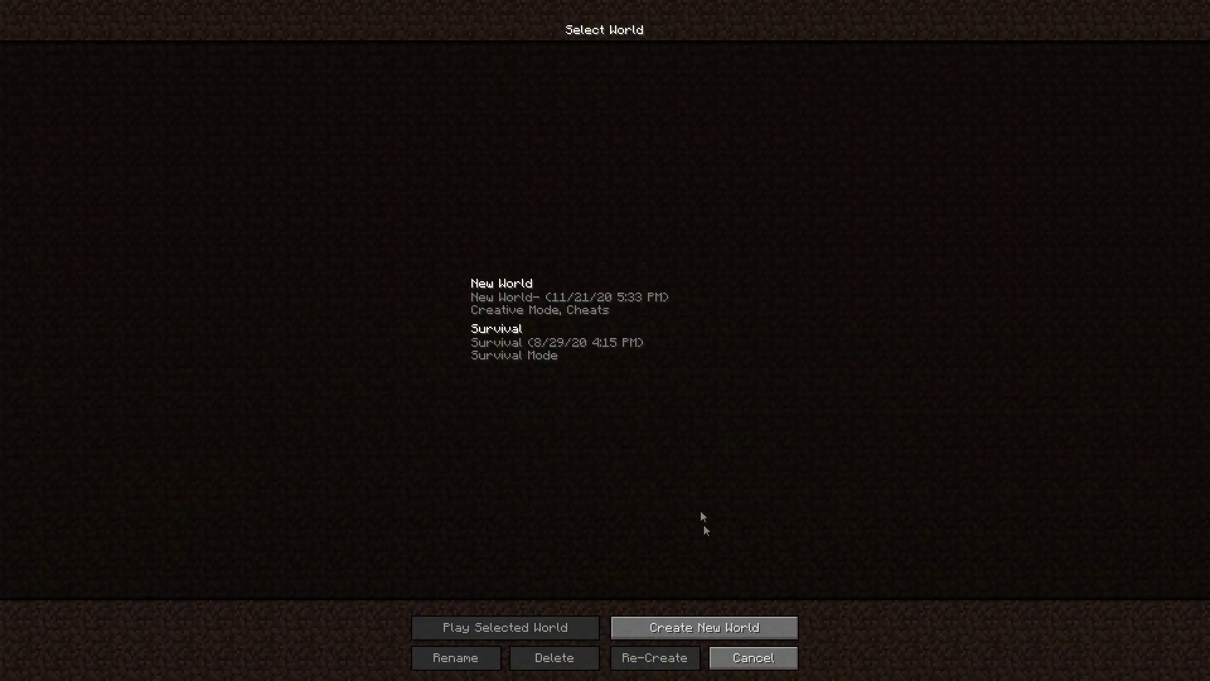
Create a new world with Game Mode set to Creative
left_click(686, 628)
left_click(543, 161)
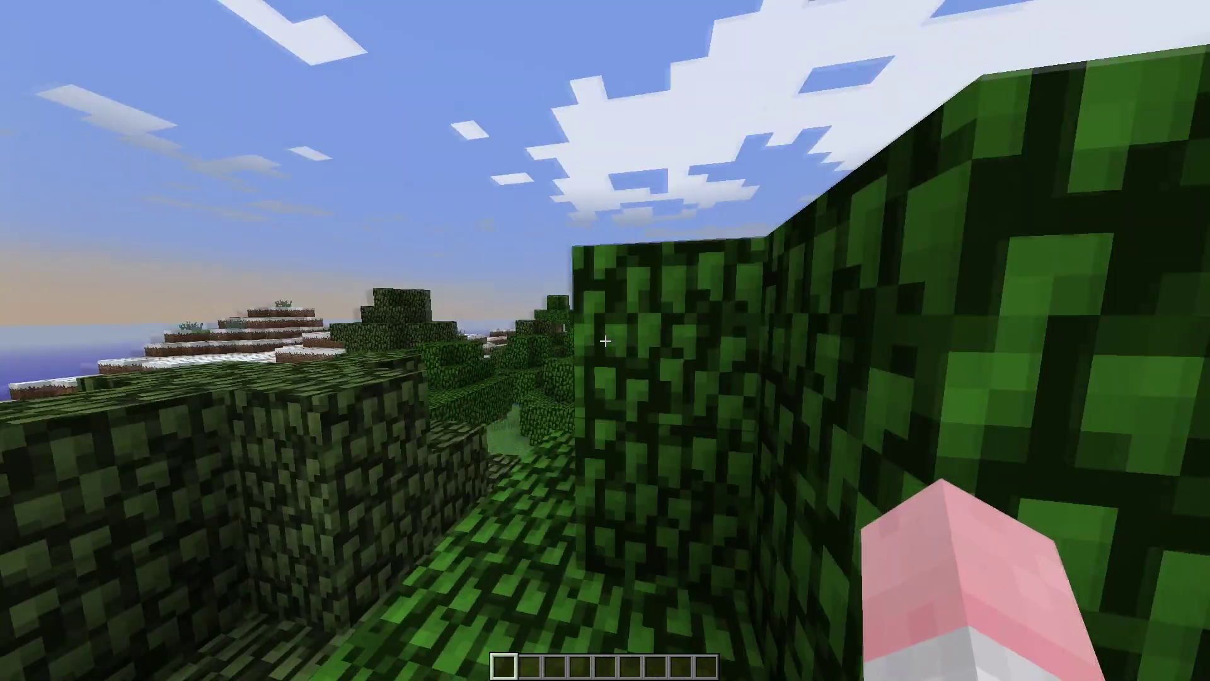
Add a Rocket Launch Pad from the Galacticraft Blocks tab to hotbar slot 2
key("e")
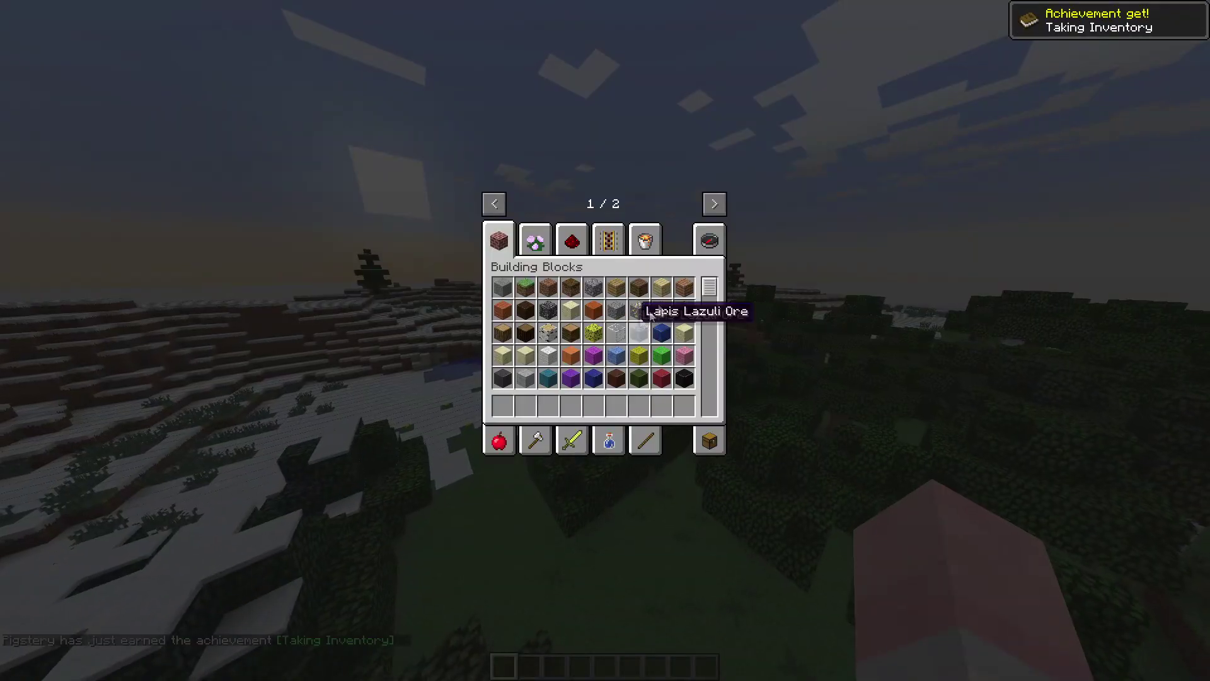
left_click(548, 244)
type("lau")
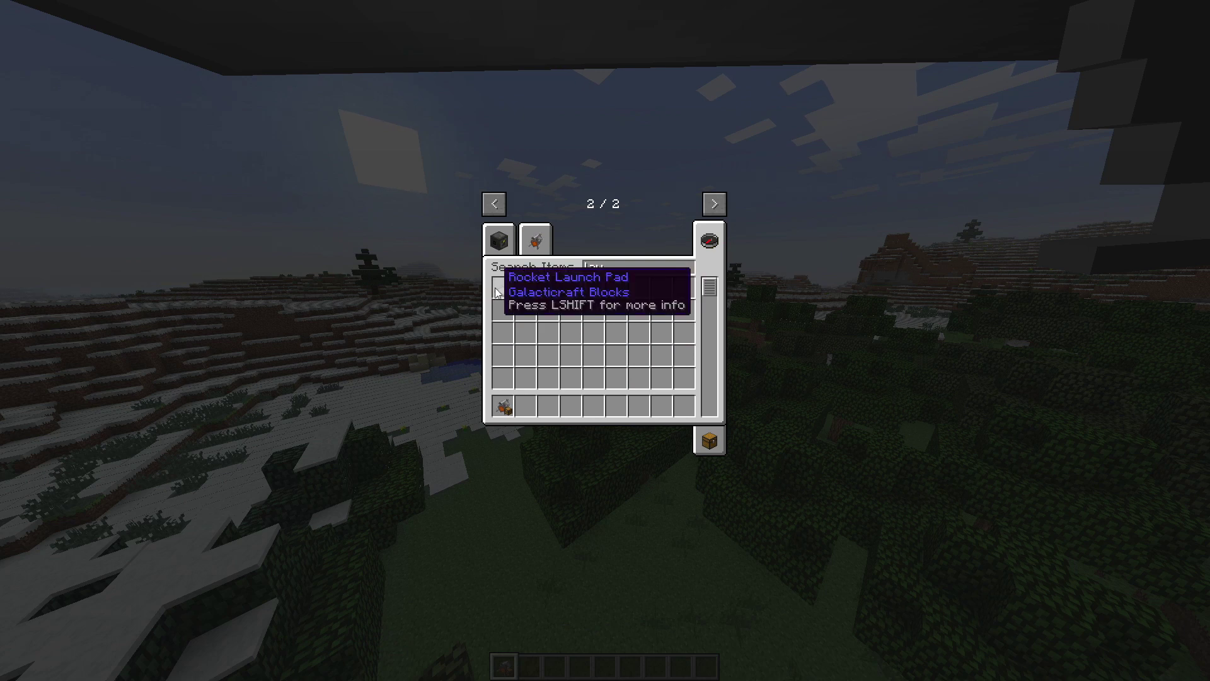
left_click(542, 409)
key("Escape")
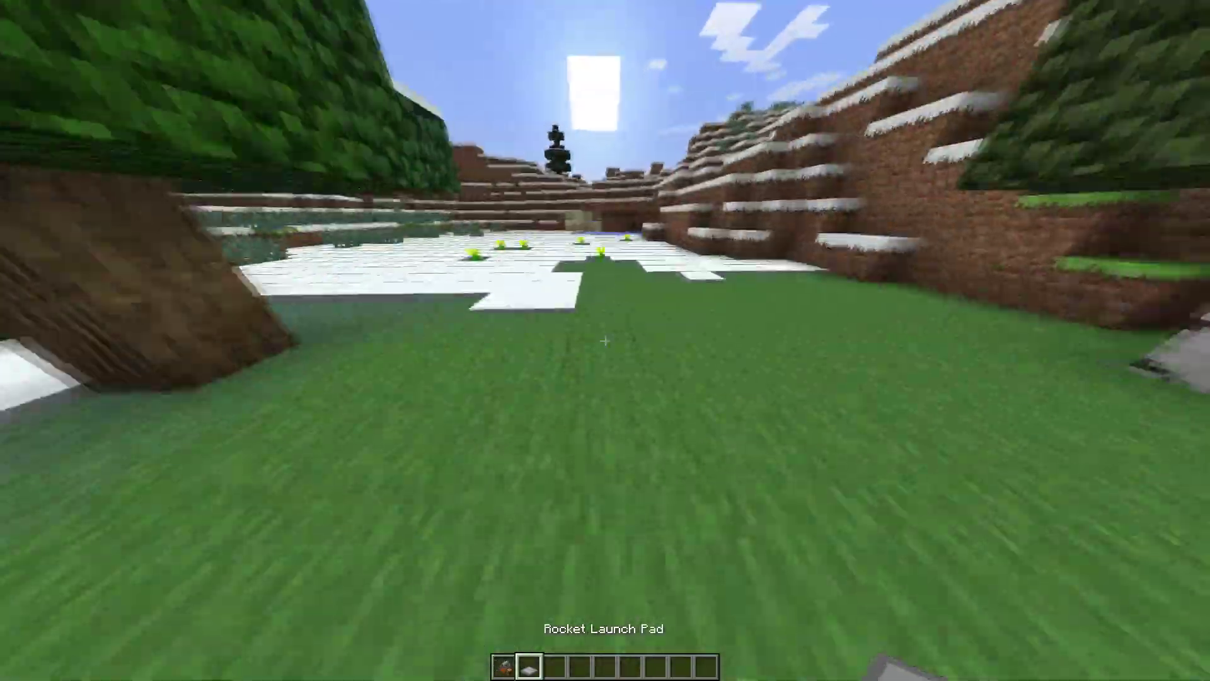
Lay nine Rocket Launch Pad tiles in a 3x3 square on the grass
right_click(606, 341)
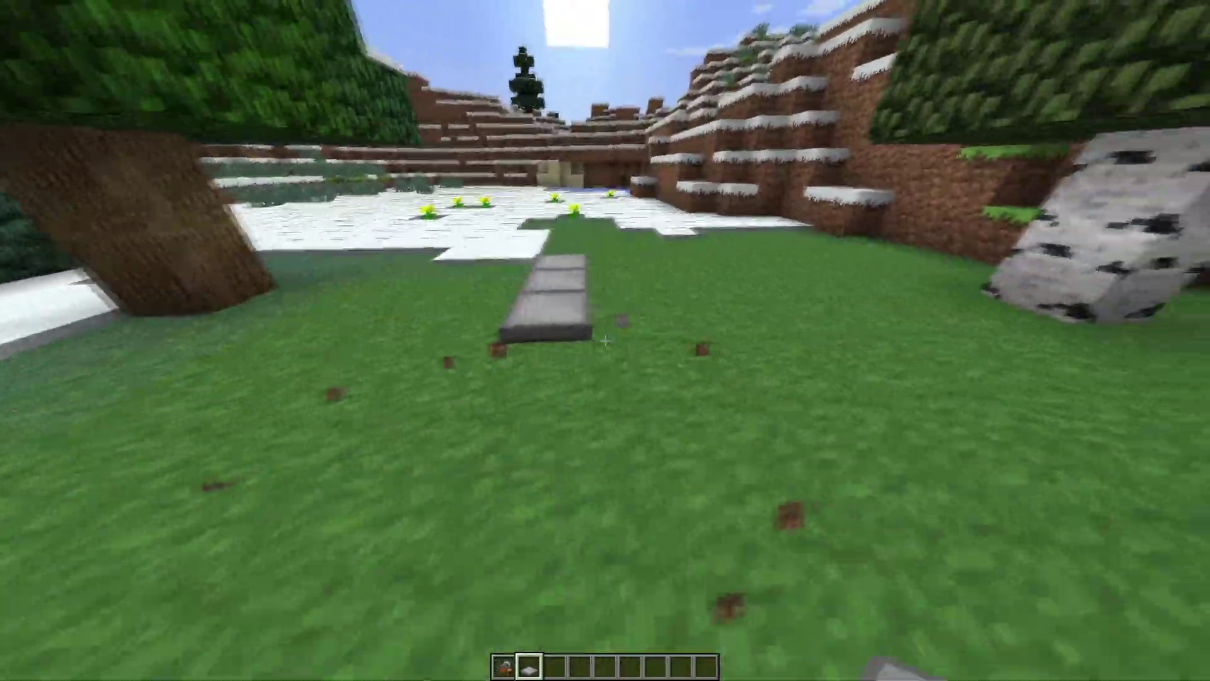
right_click(605, 340)
right_click(606, 340)
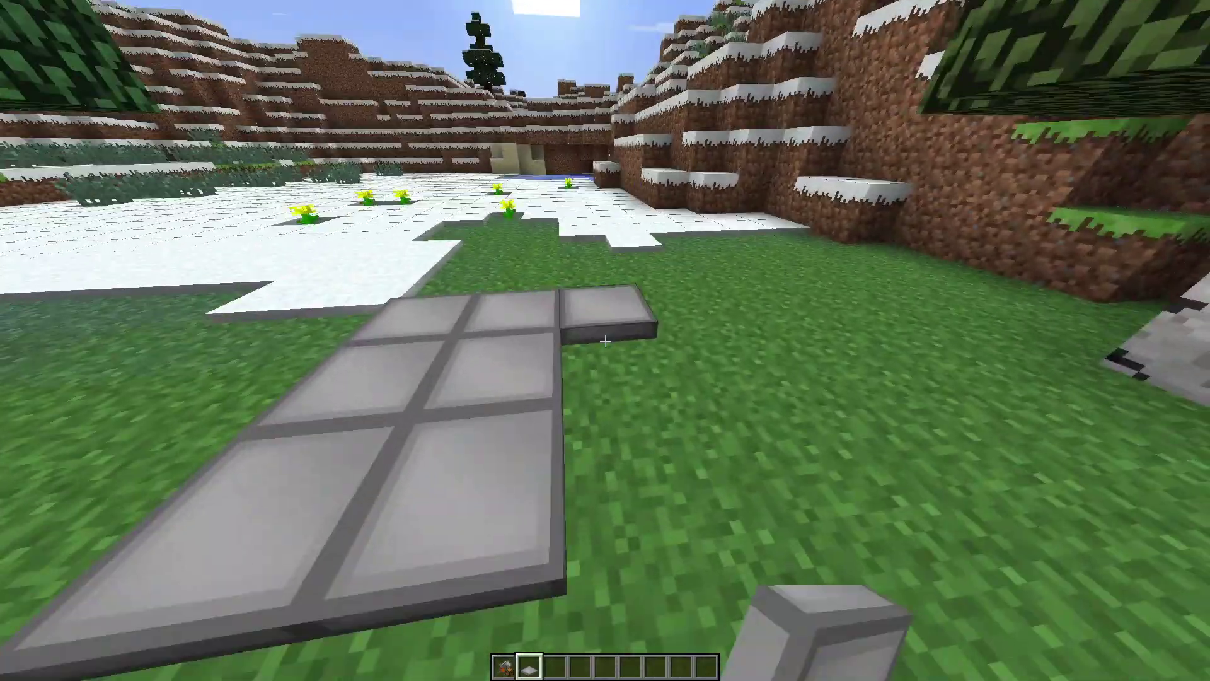
right_click(605, 341)
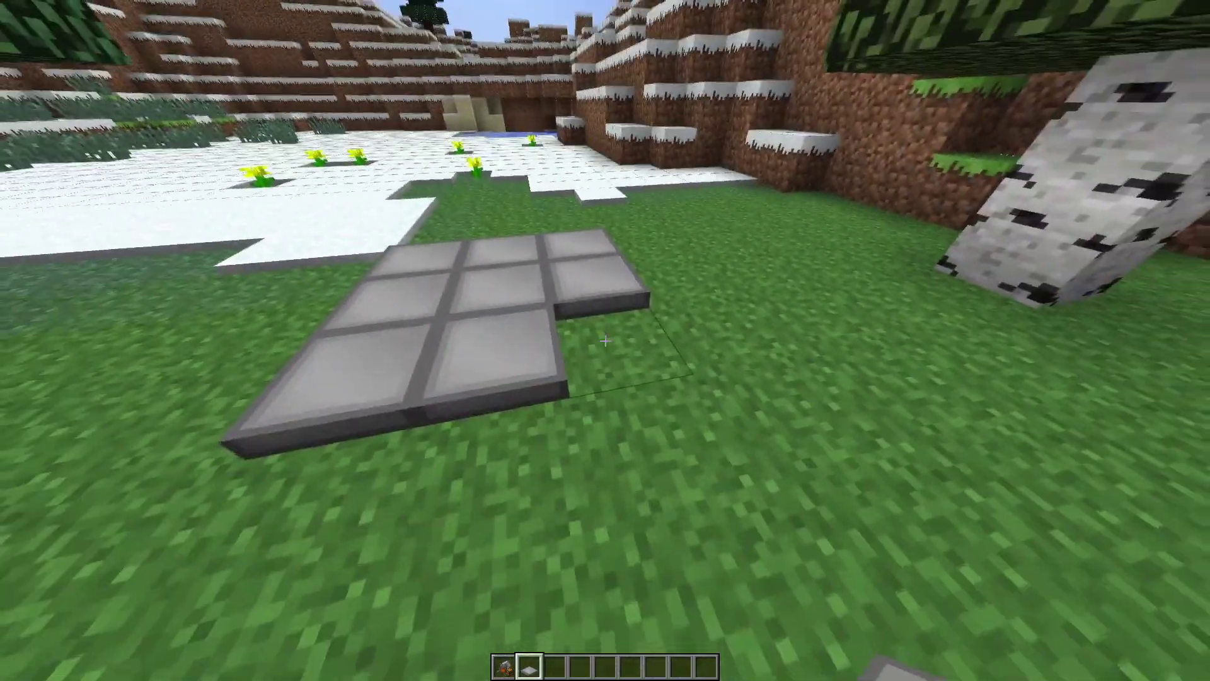
right_click(606, 340)
Place the Tier 1 Rocket on the launch pad, board it, then dismount
key("1")
right_click(605, 340)
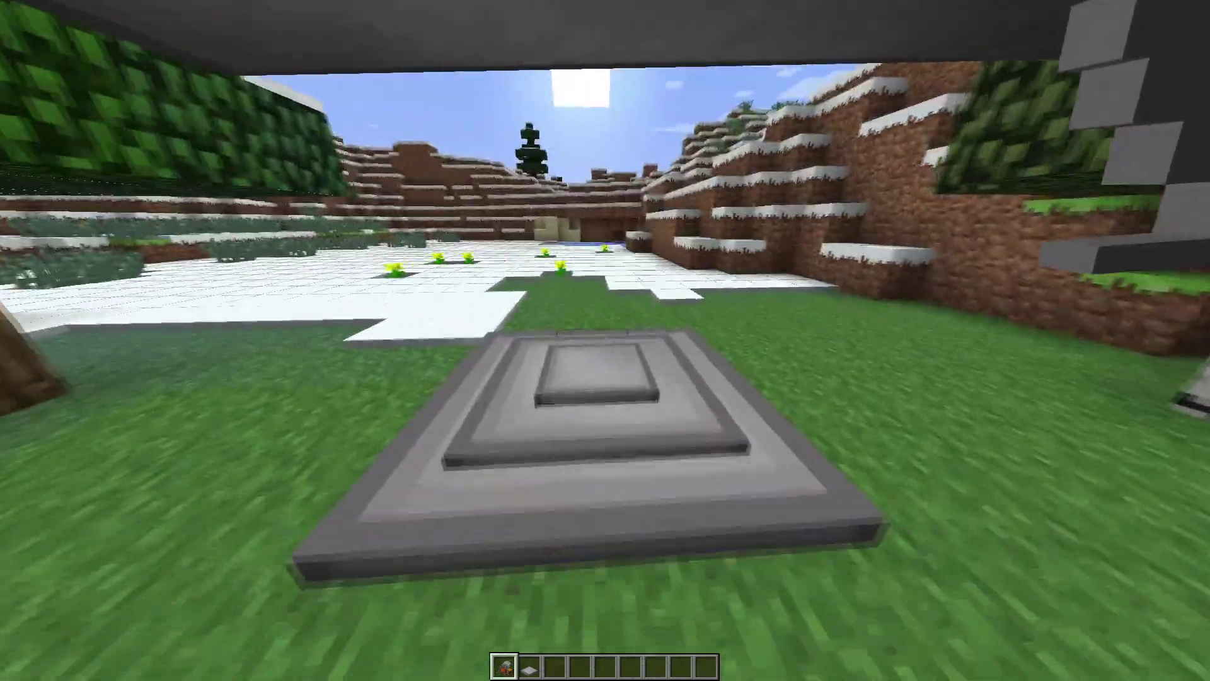
scroll(605, 341, "down", 1)
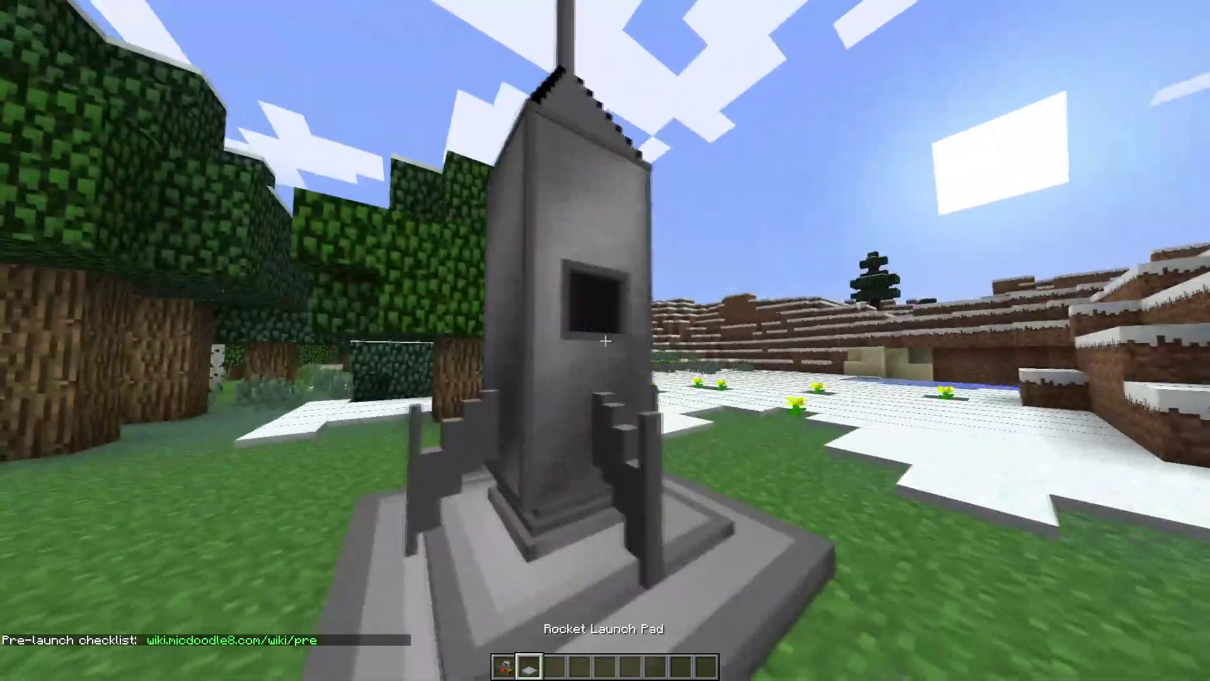
scroll(605, 340, "down", 1)
right_click(606, 341)
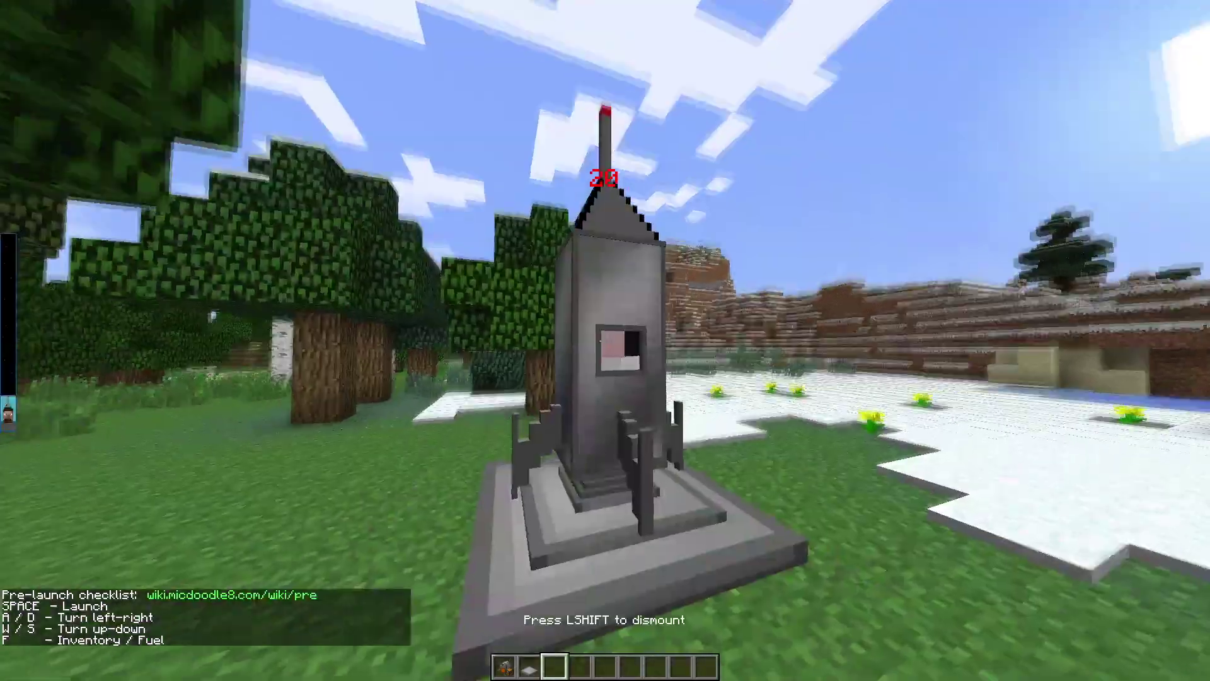
key("shift")
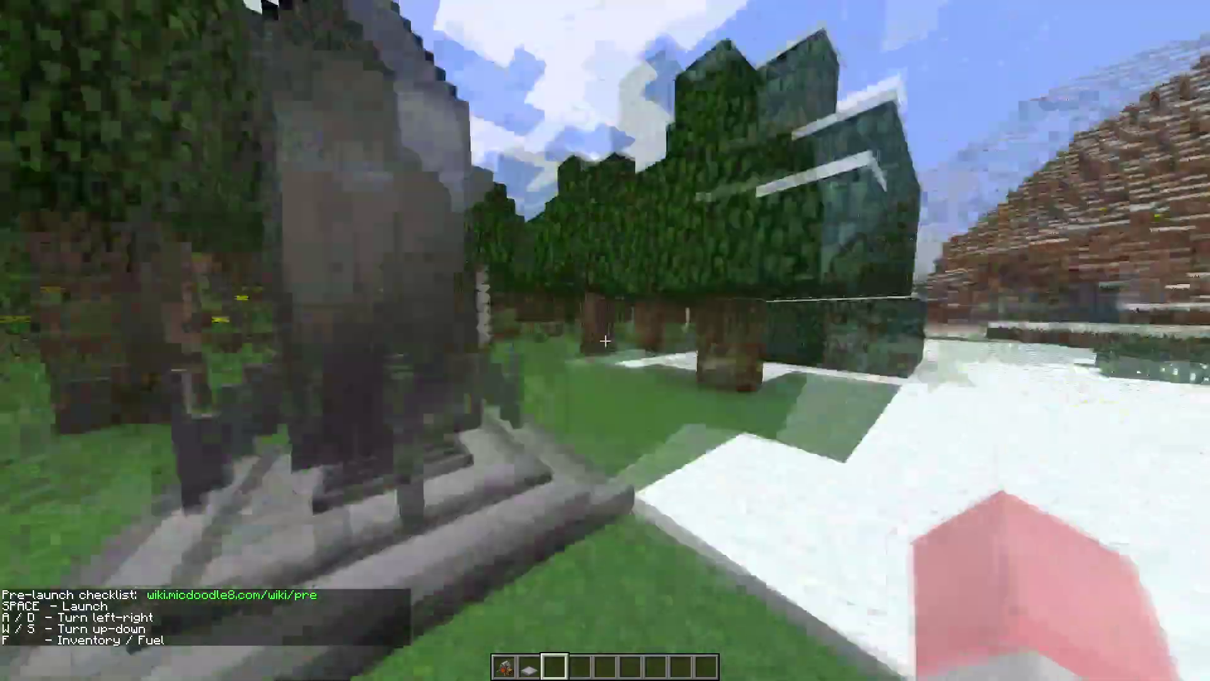
Walk from the rocket up the snowy hill toward the forest, looking back at the rocket
key("s")
key("w")
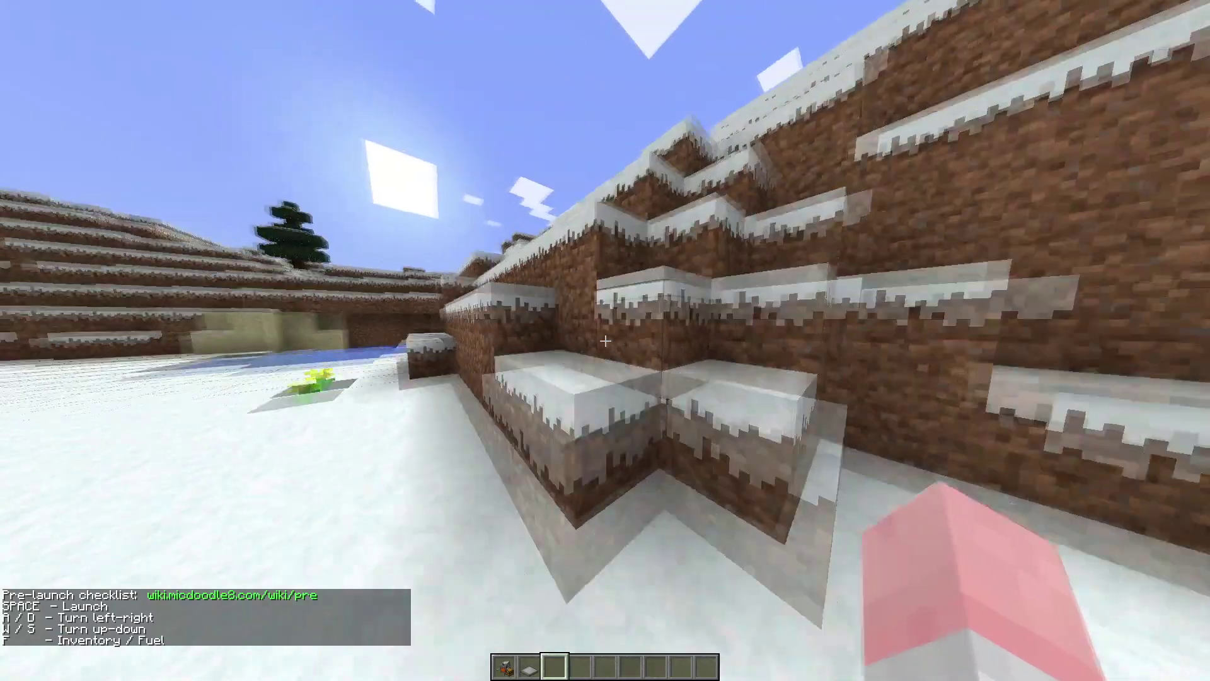
key("w")
key("space")
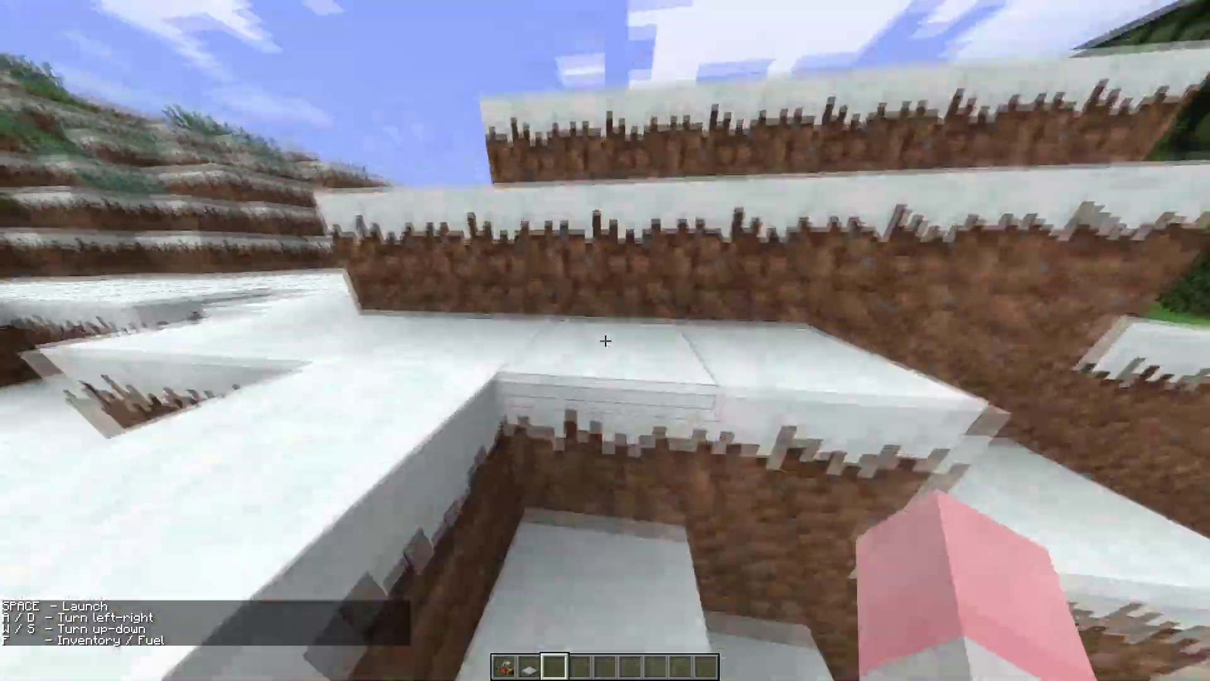
key("w")
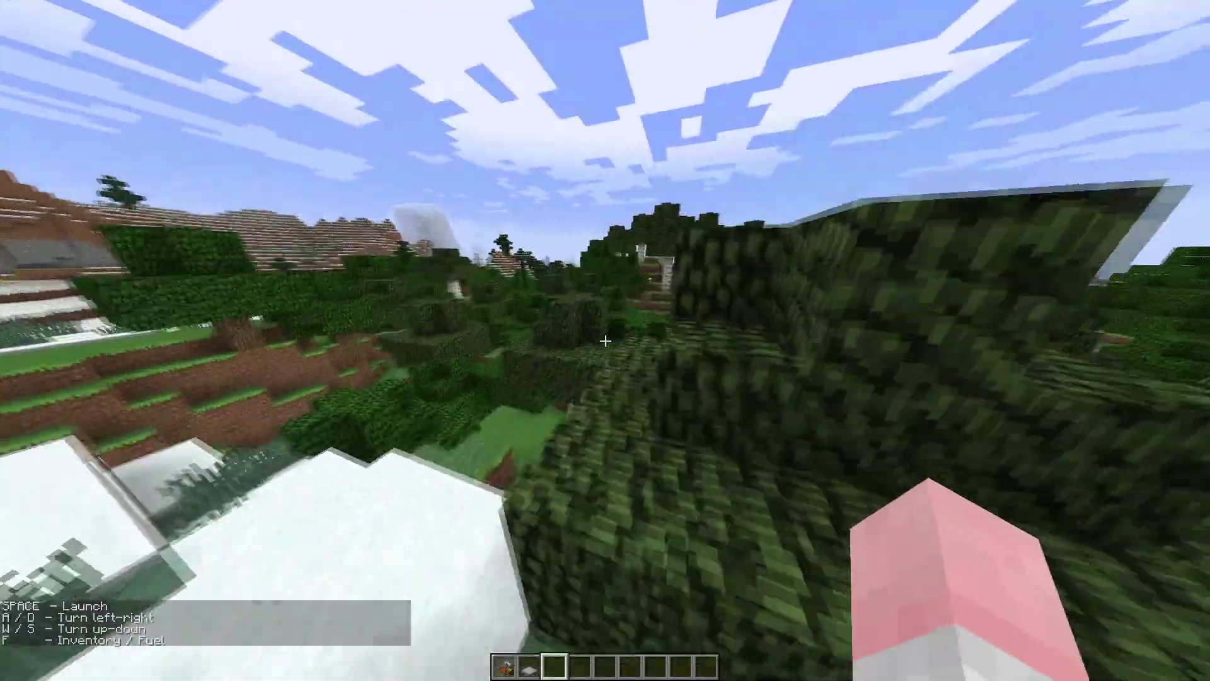
key("w")
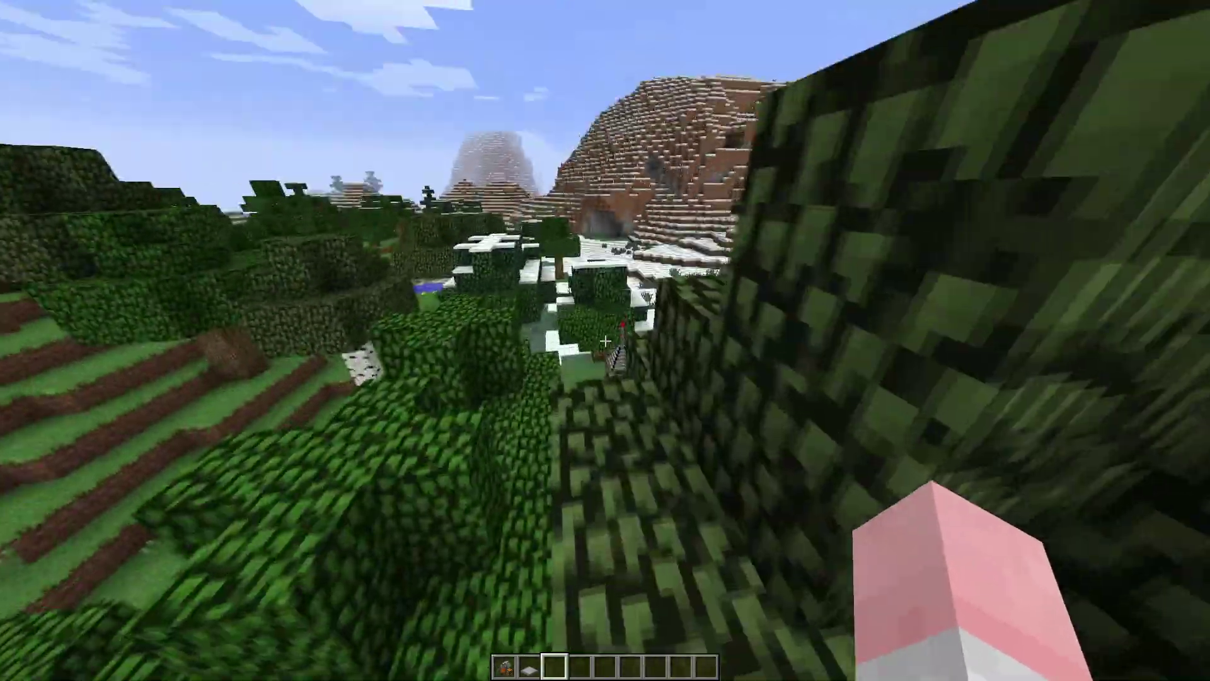
key("w")
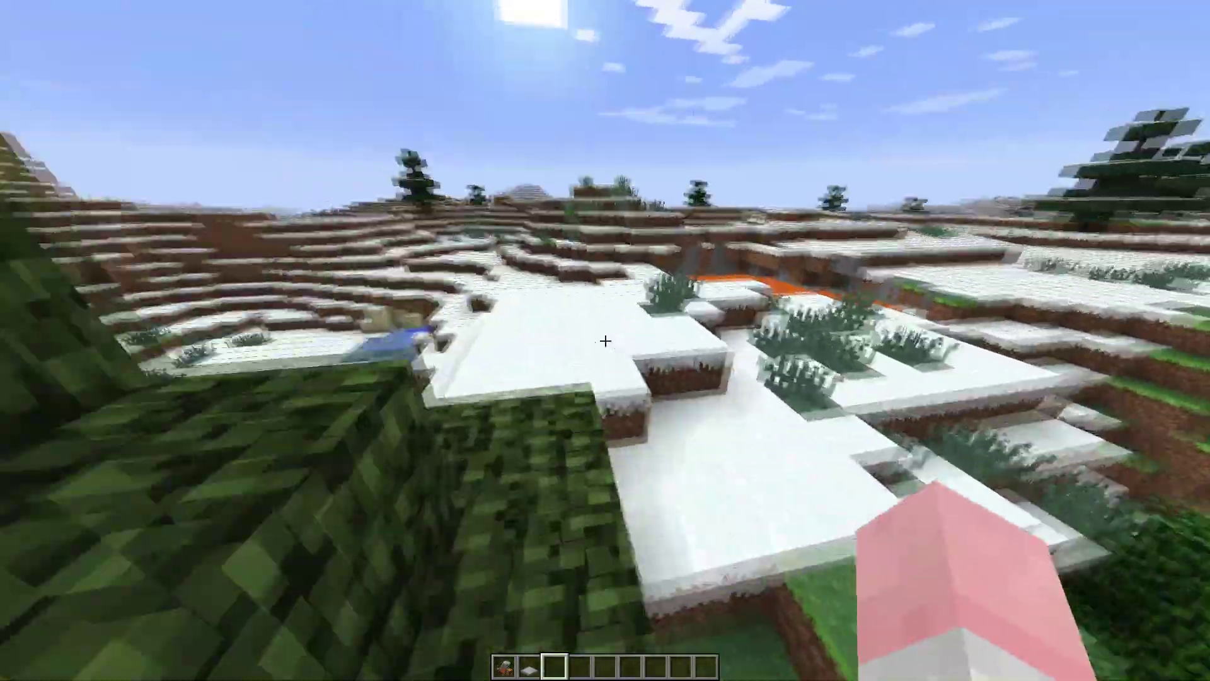
key("w")
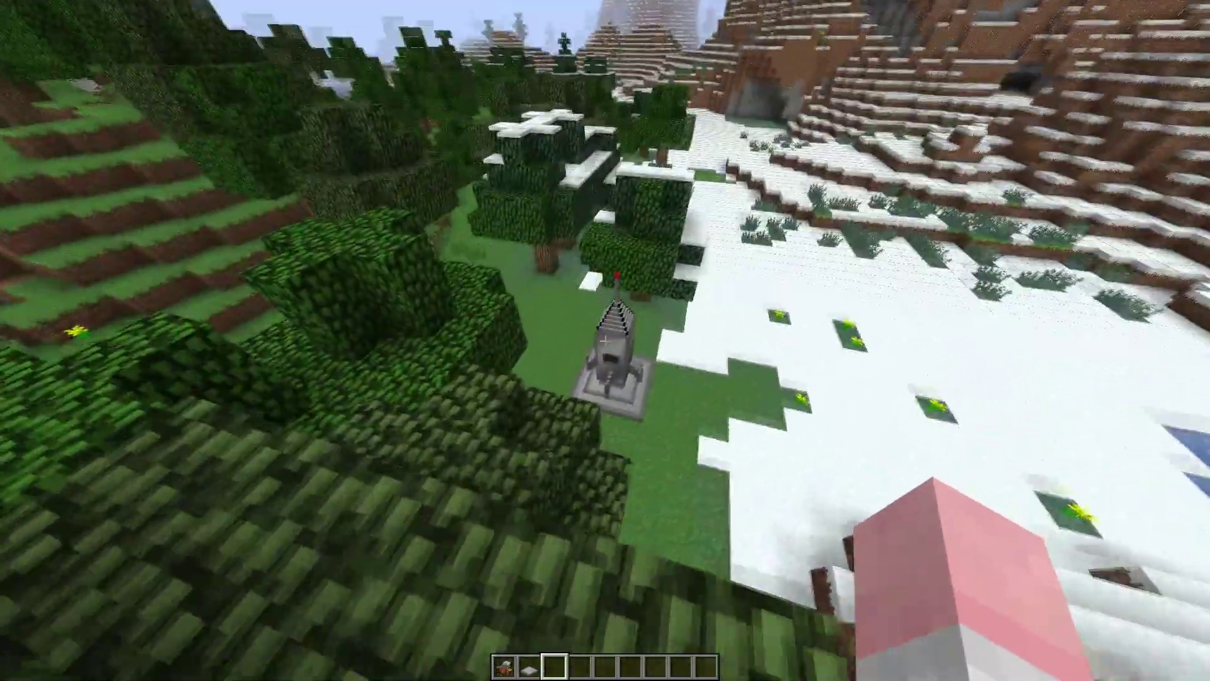
key("w")
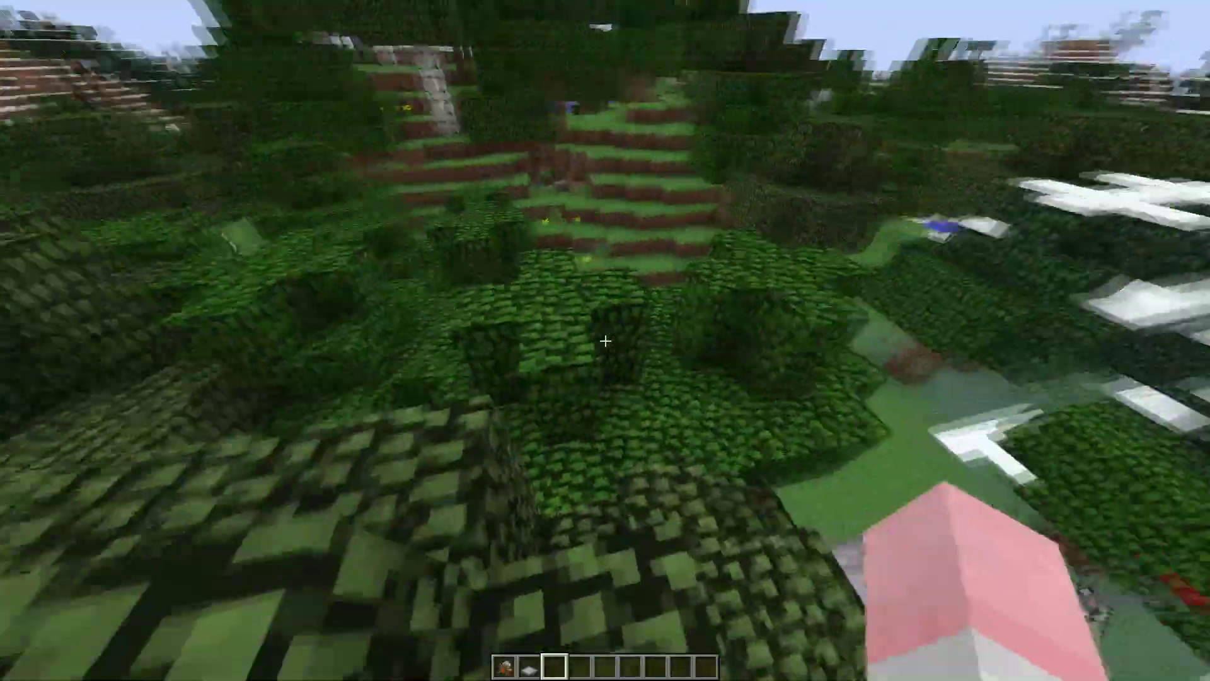